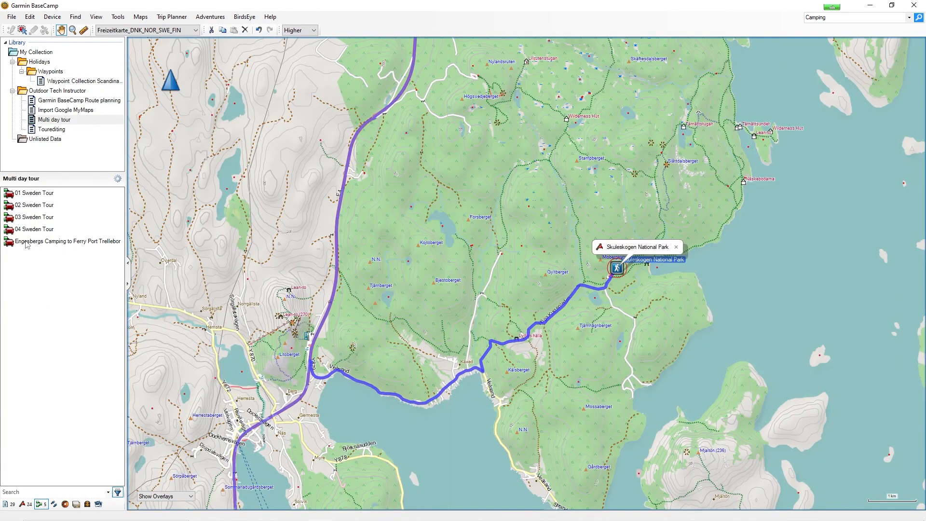
- Split the Engesbergs Camping to Ferry Port Trelleborg route at Skuleskogen National Park without sharing the waypoint between the two routes
{"action": "left_click", "coordinate": [27, 243]}
{"action": "left_click", "coordinate": [45, 30]}
{"action": "left_click", "coordinate": [617, 269]}
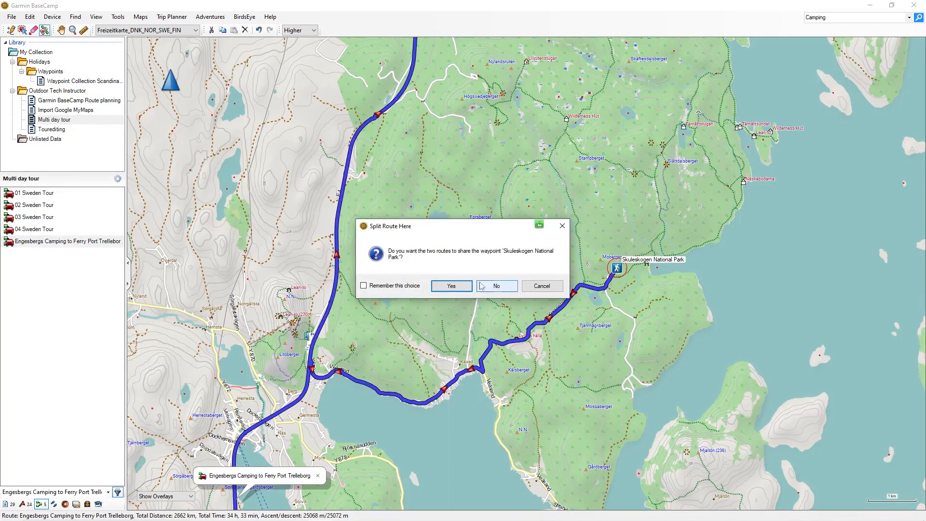
{"action": "left_click", "coordinate": [496, 286]}
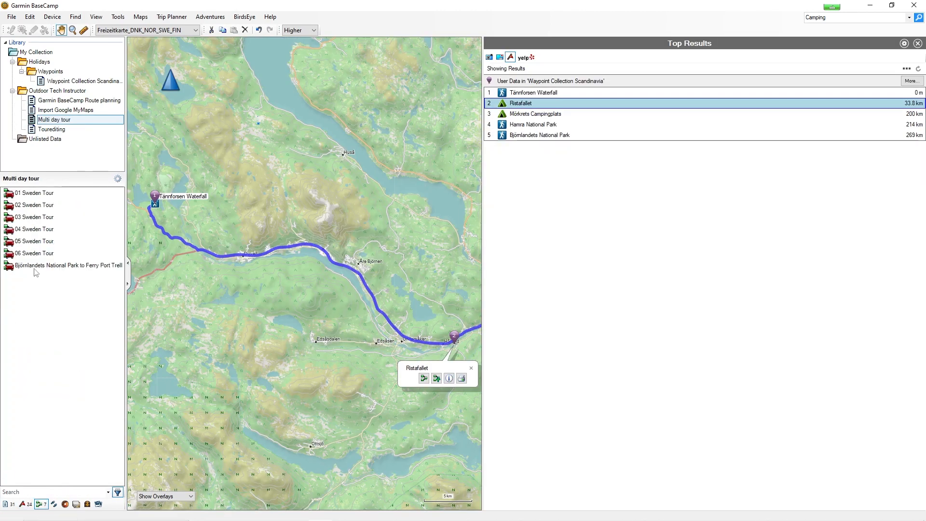
- Add Ristafallet to the Björnlandets National Park to Ferry Port Trelleborg route as a via point after Tännforsen Waterfall
{"action": "double_click", "coordinate": [35, 266]}
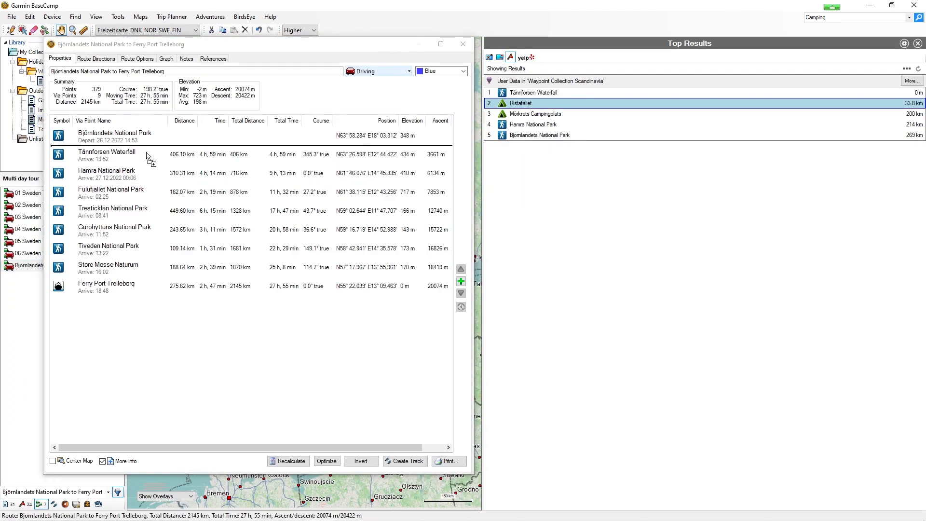
{"action": "left_click_drag", "start_coordinate": [148, 156], "coordinate": [103, 166]}
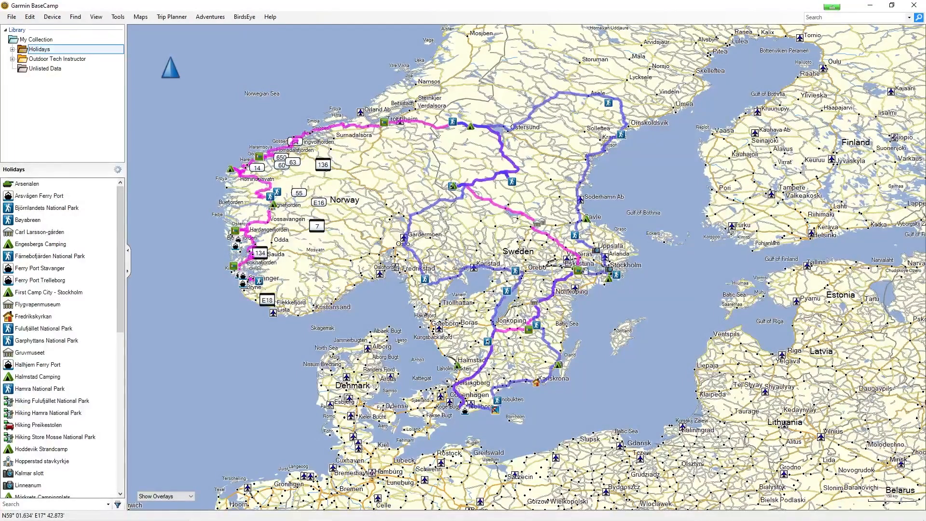
- Show the Detail Level, Edit, Map Products, Map Tools and Edit Features toolbars
{"action": "right_click", "coordinate": [449, 20]}
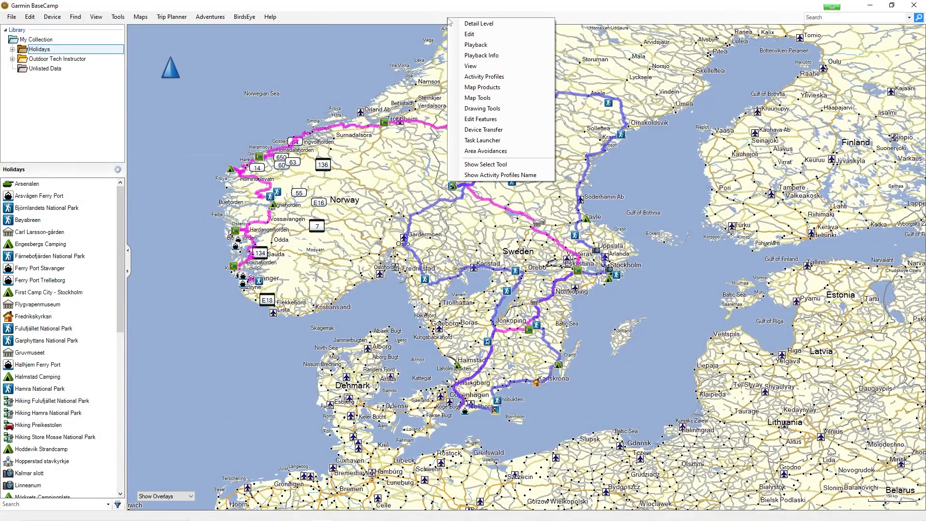
{"action": "left_click", "coordinate": [480, 24]}
{"action": "right_click", "coordinate": [473, 20]}
{"action": "left_click", "coordinate": [493, 36]}
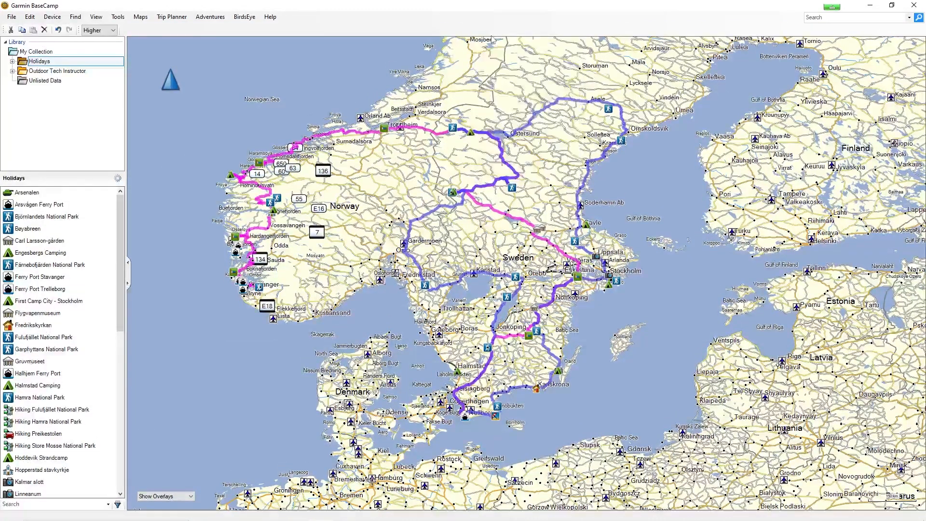
{"action": "right_click", "coordinate": [484, 25]}
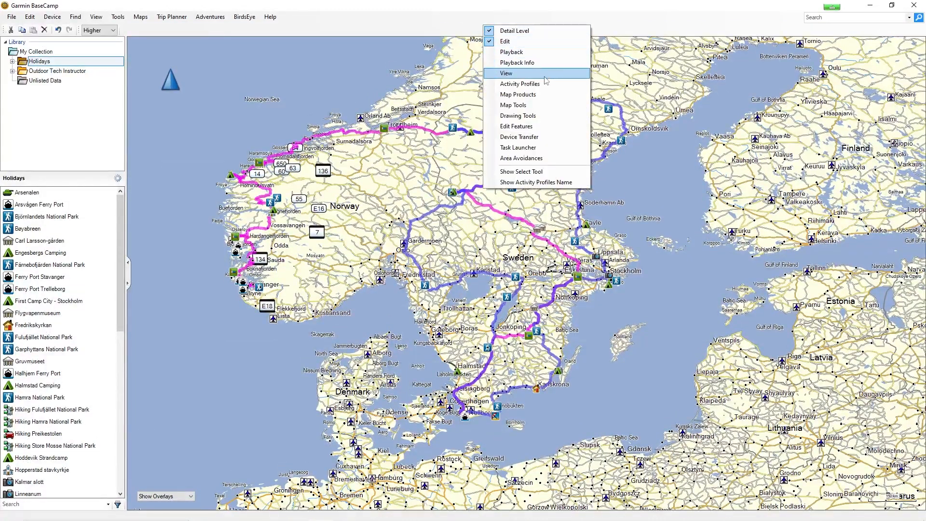
{"action": "left_click", "coordinate": [518, 96]}
{"action": "right_click", "coordinate": [505, 30]}
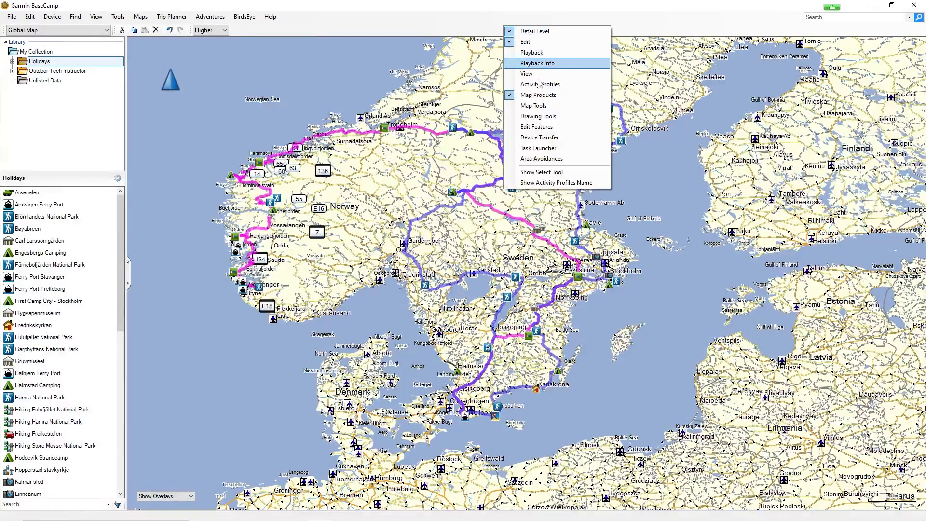
{"action": "left_click", "coordinate": [512, 103]}
{"action": "right_click", "coordinate": [510, 27]}
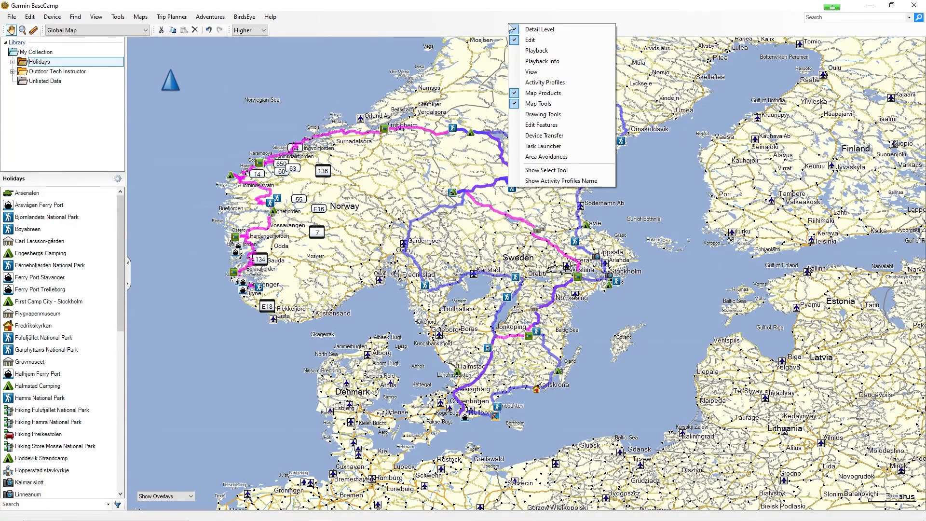
{"action": "left_click", "coordinate": [540, 127]}
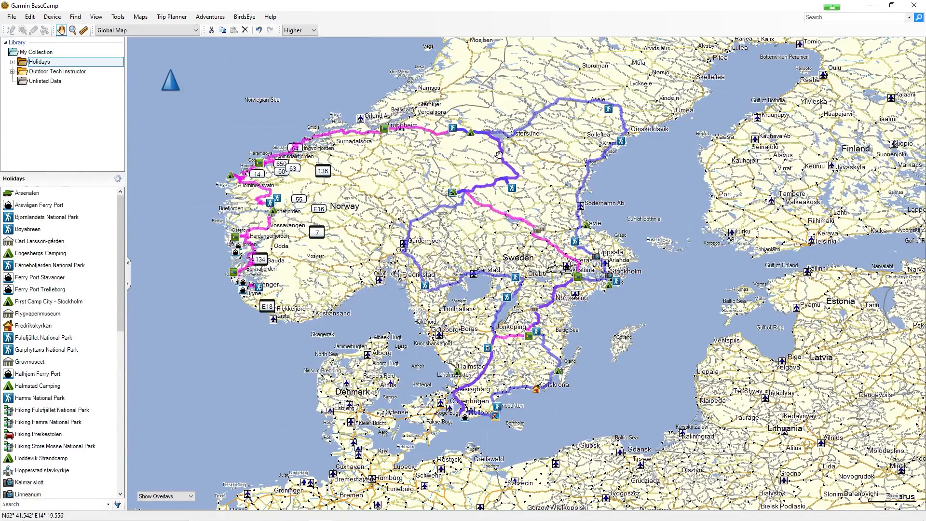
{"action": "right_click", "coordinate": [502, 24]}
{"action": "left_click", "coordinate": [459, 21]}
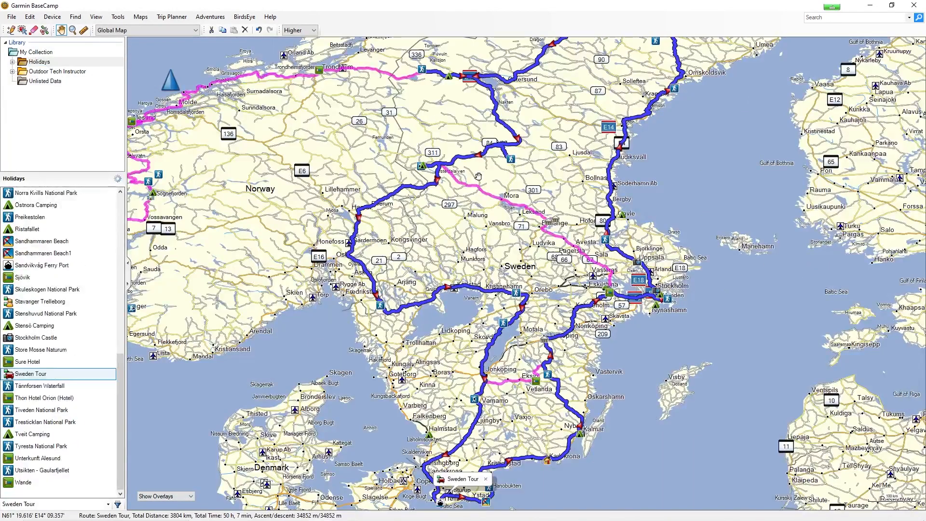
- Switch the displayed map to Freizeitkarte_DNK_NOR_SWE_FIN with the detail level at Higher
{"action": "left_click", "coordinate": [154, 31]}
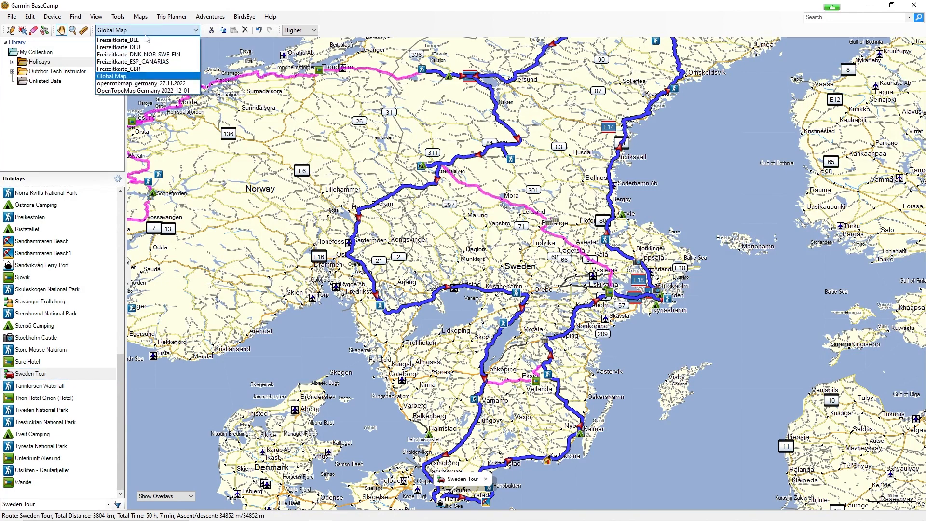
{"action": "left_click", "coordinate": [139, 54]}
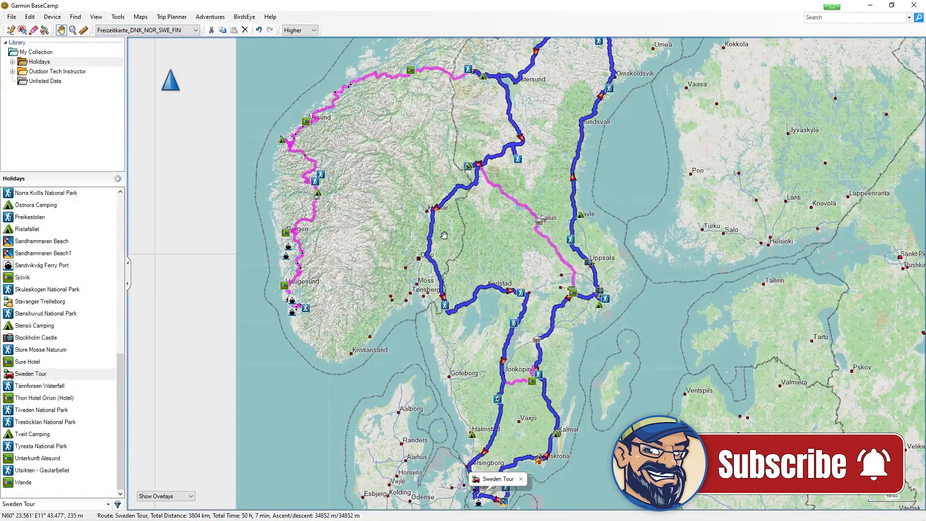
{"action": "scroll", "coordinate": [444, 236], "scroll_direction": "down", "scroll_amount": 1}
{"action": "mouse_move", "coordinate": [405, 229]}
{"action": "left_mouse_down"}
{"action": "mouse_move", "coordinate": [427, 245]}
{"action": "mouse_move", "coordinate": [421, 235]}
{"action": "left_mouse_up"}
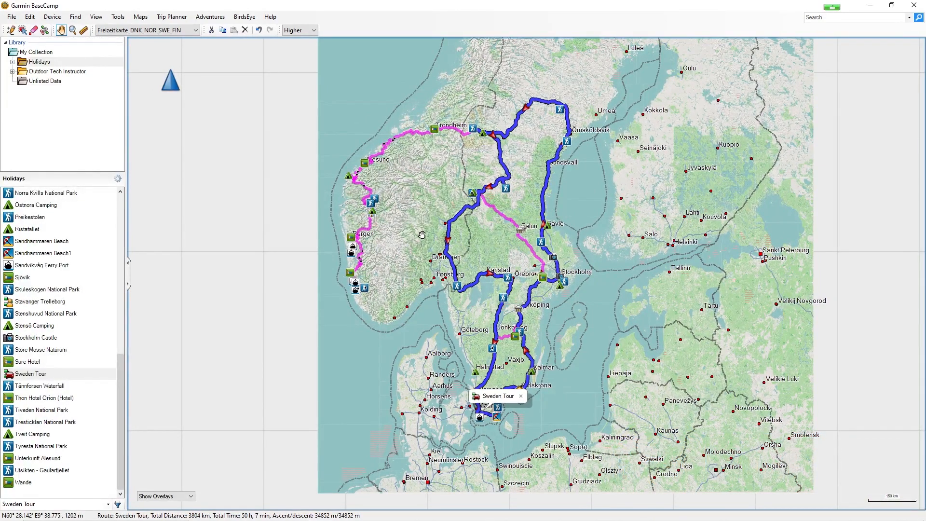
{"action": "left_click", "coordinate": [313, 32]}
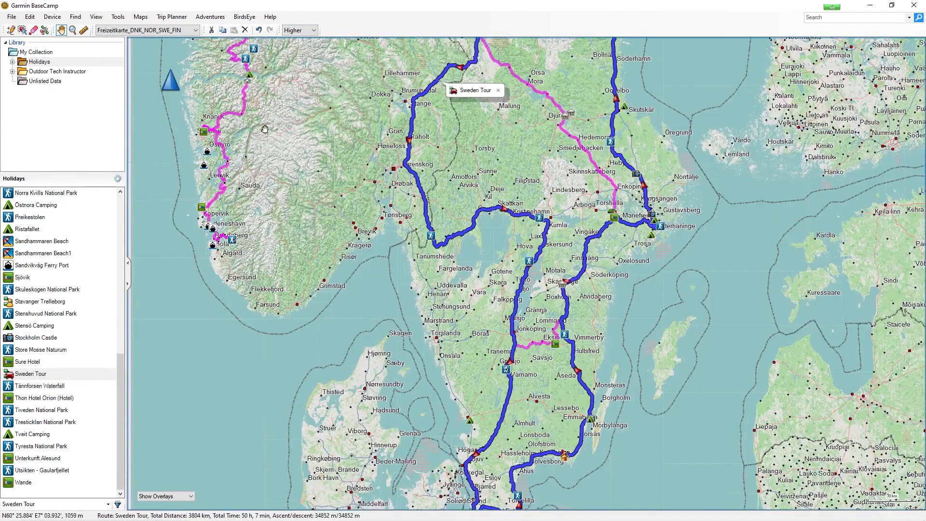
- Expand the Outdoor Tech Instructor folder and open its Multi day tour list
{"action": "left_click", "coordinate": [12, 72]}
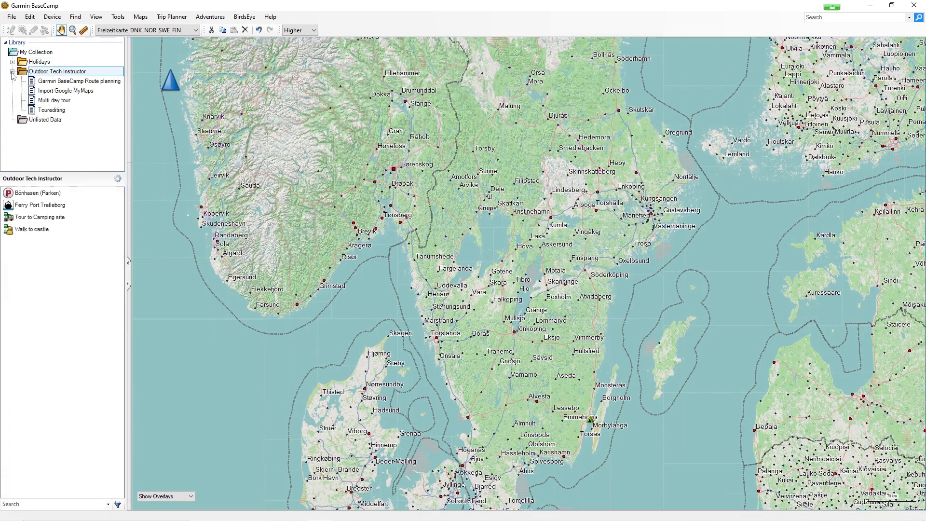
{"action": "left_click", "coordinate": [46, 101]}
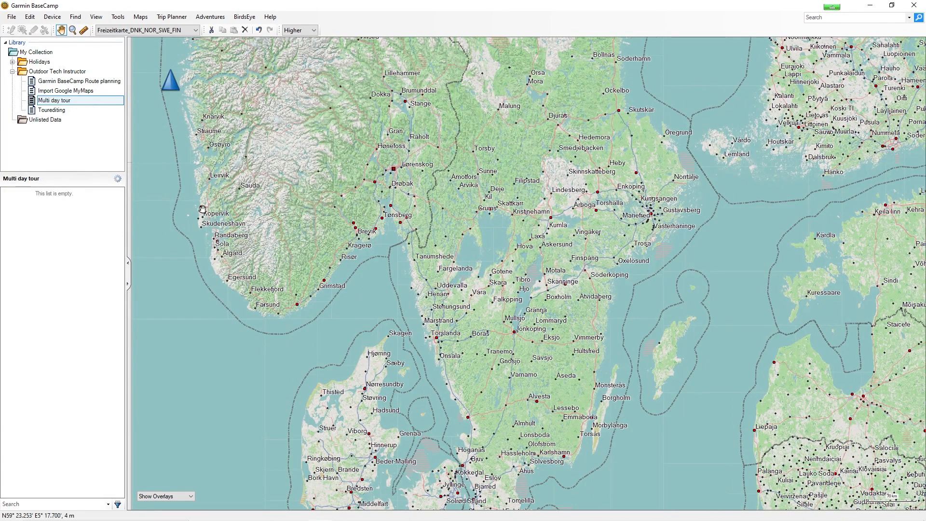
{"action": "mouse_move", "coordinate": [202, 210]}
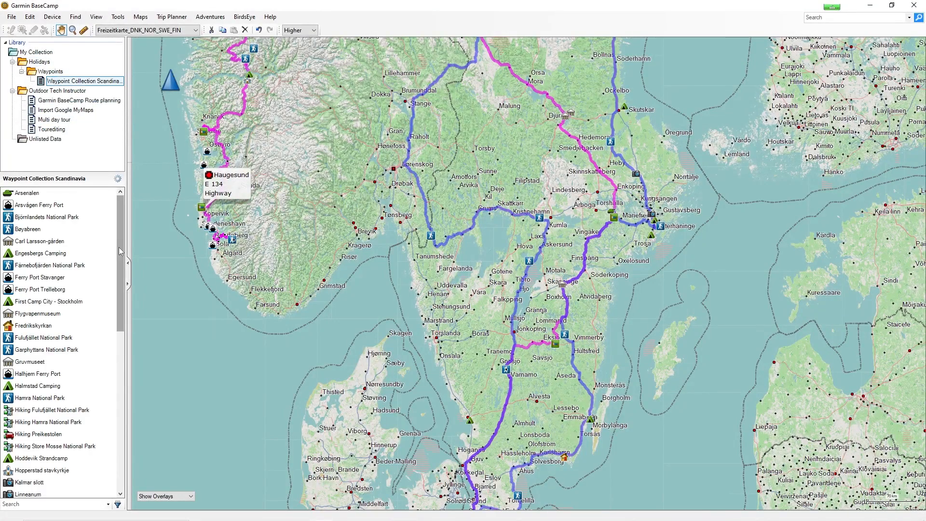
- Duplicate the Sweden Tour route without its waypoints as Sweden Tour Copy and put the copy in the Multi day tour list
{"action": "scroll", "coordinate": [26, 378], "scroll_direction": "down", "scroll_amount": 10}
{"action": "left_click", "coordinate": [26, 374]}
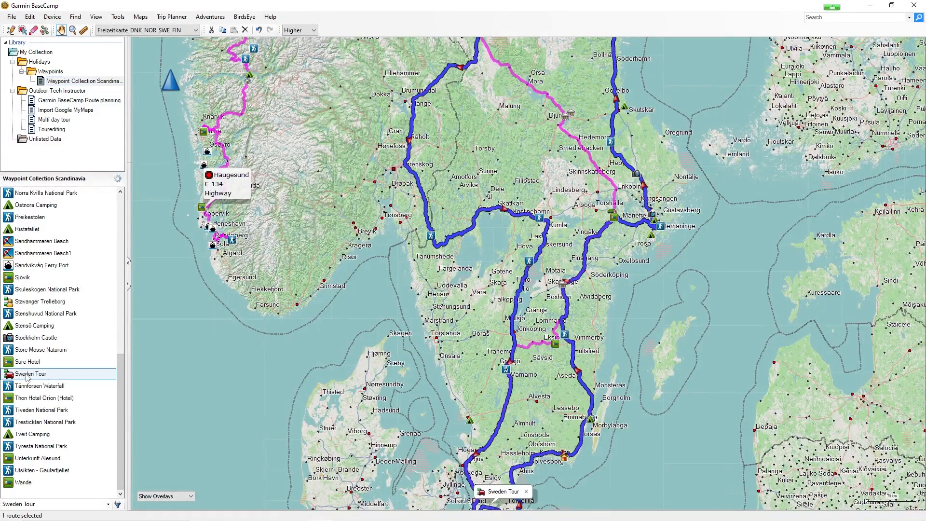
{"action": "right_click", "coordinate": [26, 376]}
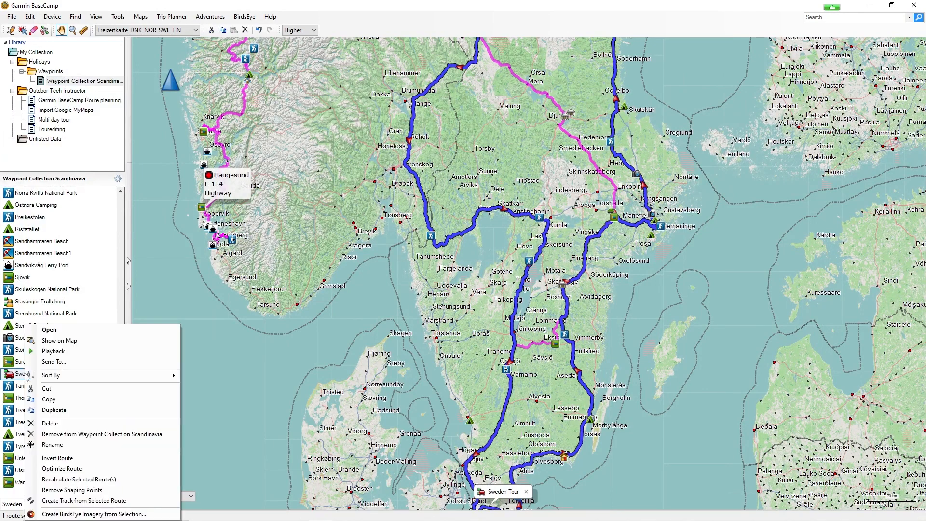
{"action": "left_click", "coordinate": [57, 414]}
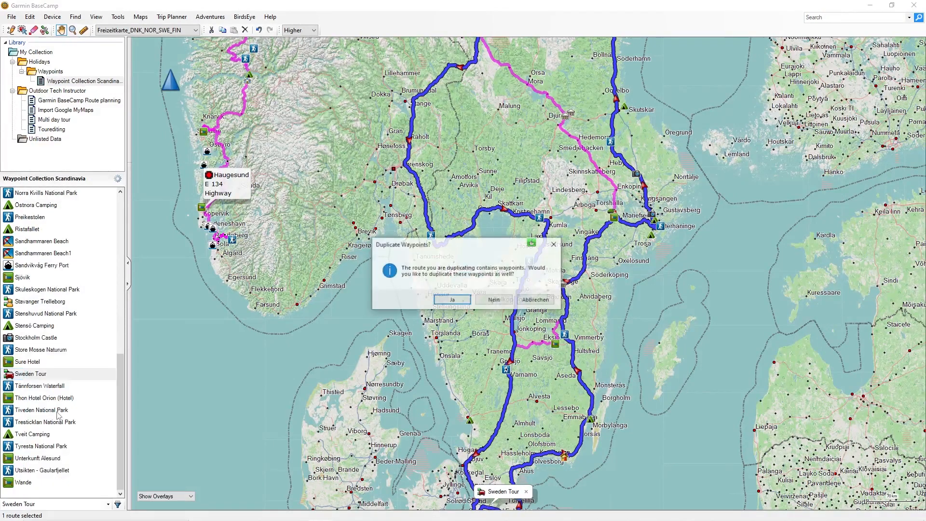
{"action": "left_click", "coordinate": [493, 299]}
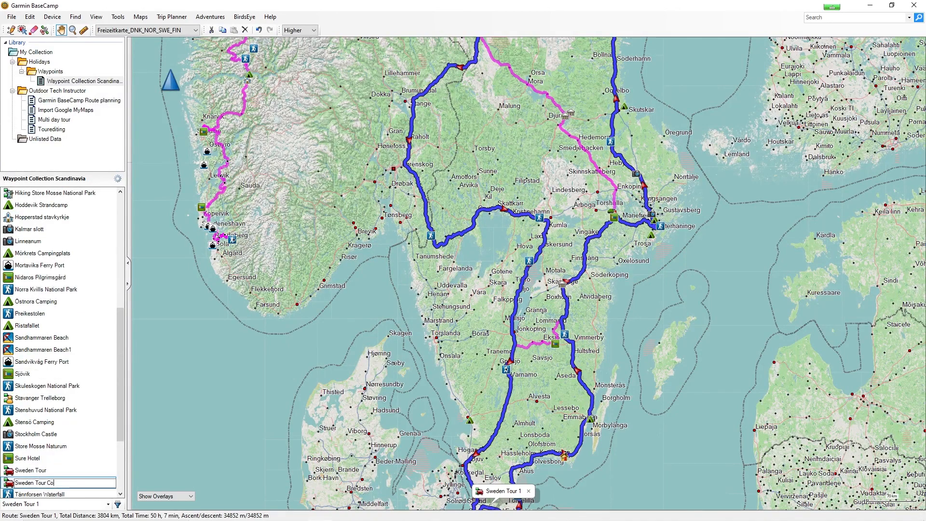
{"action": "left_click_drag", "start_coordinate": [16, 486], "coordinate": [43, 122]}
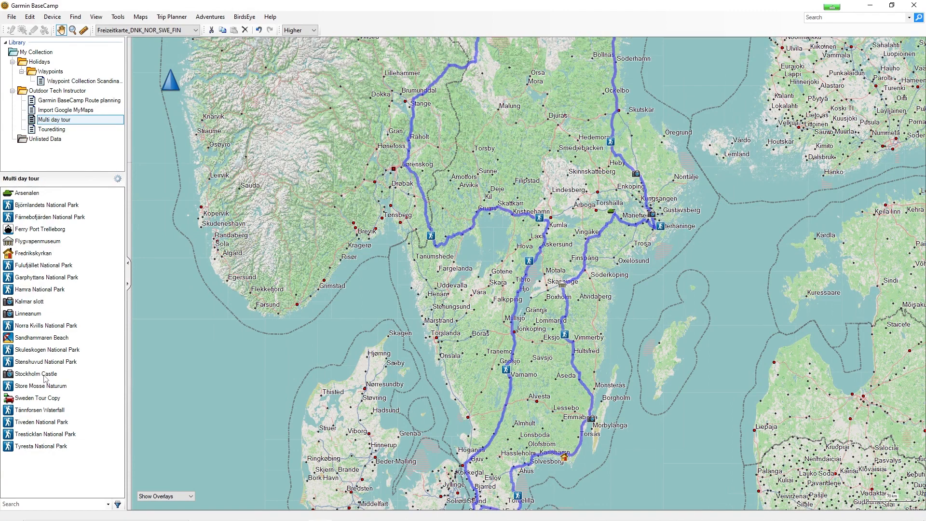
- Turn on the filters for the Multi day tour list, show only its routes and select Sweden Tour Copy
{"action": "left_click", "coordinate": [117, 504]}
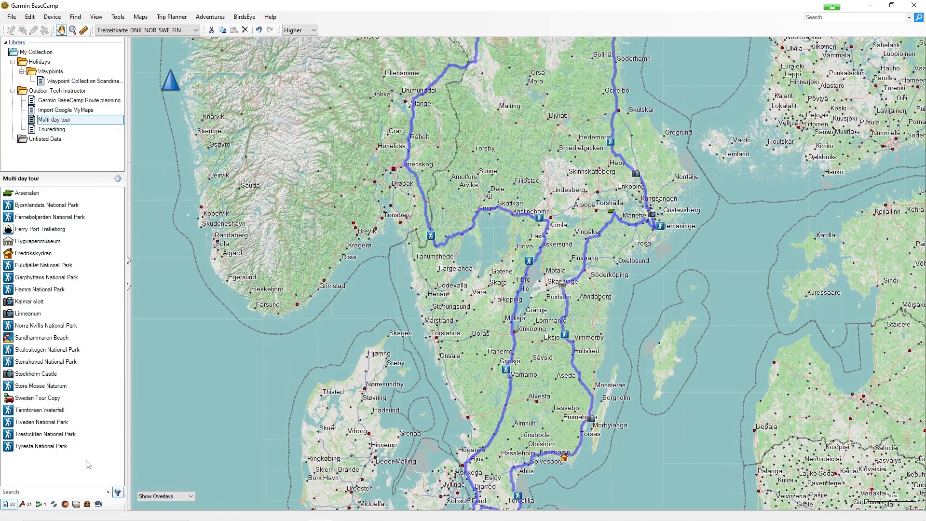
{"action": "left_click", "coordinate": [24, 504]}
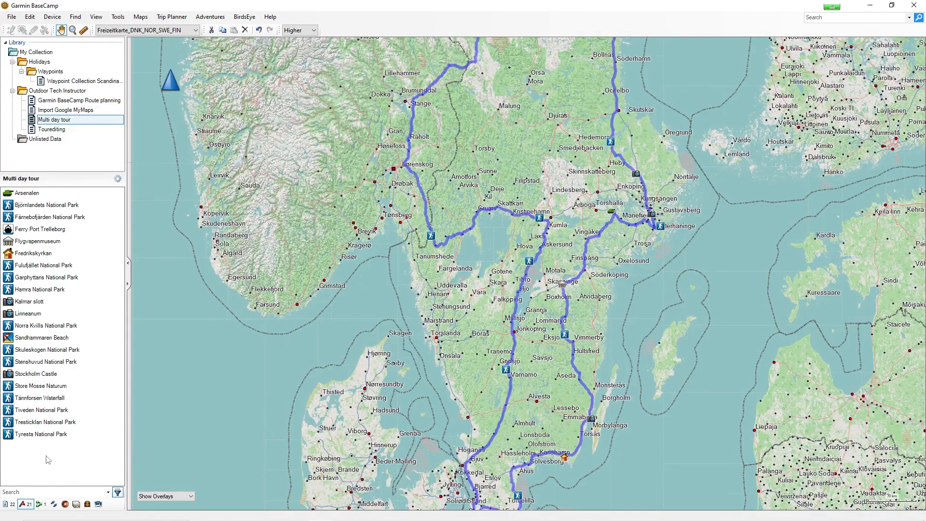
{"action": "left_click", "coordinate": [41, 504]}
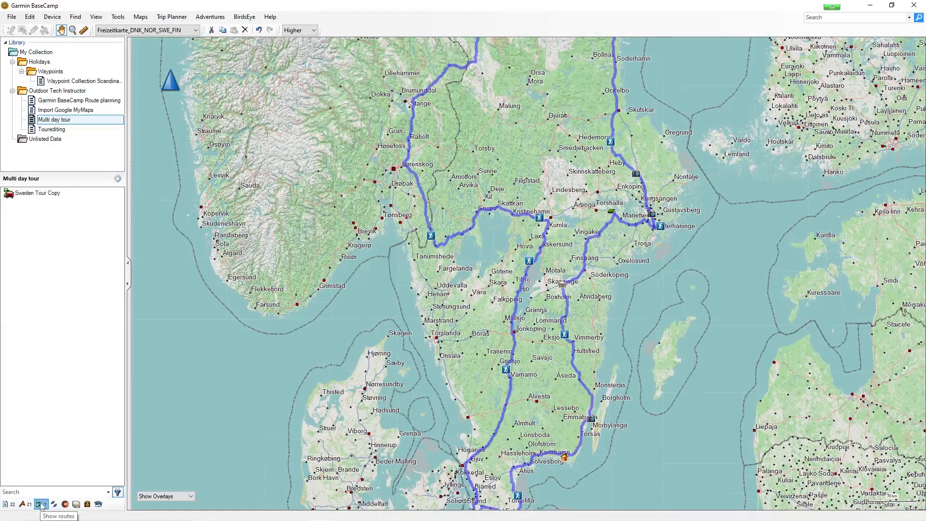
{"action": "left_click", "coordinate": [29, 193]}
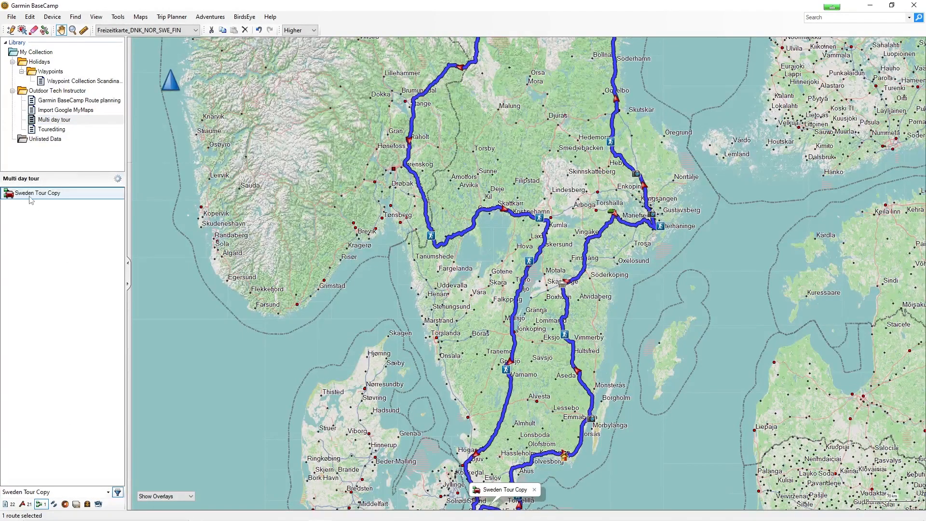
- Sort the Multi day tour list by name in ascending order
{"action": "left_click", "coordinate": [118, 179]}
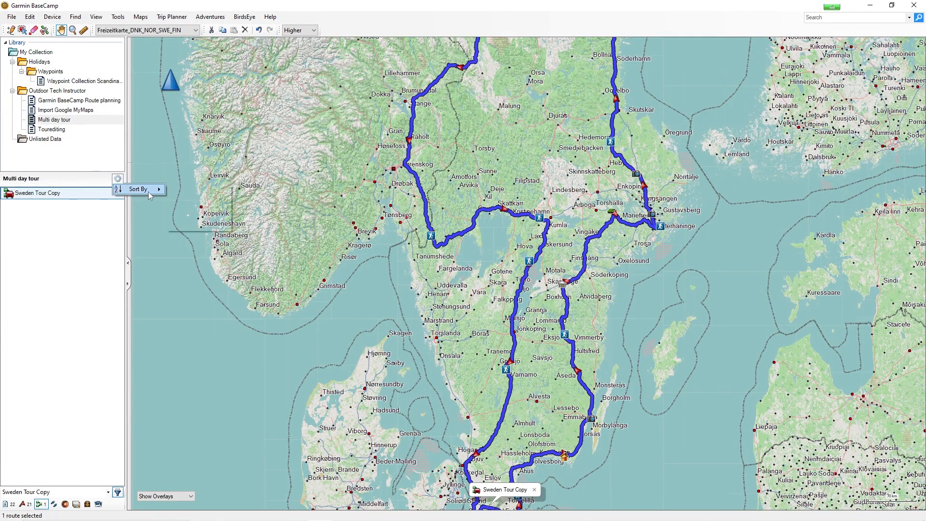
{"action": "mouse_move", "coordinate": [147, 191]}
{"action": "left_click", "coordinate": [189, 200]}
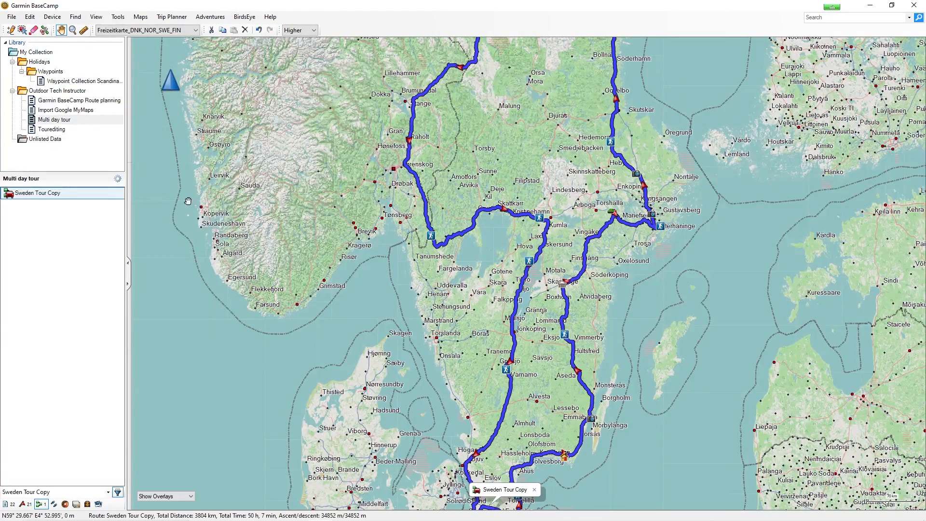
{"action": "left_click", "coordinate": [117, 178]}
{"action": "mouse_move", "coordinate": [161, 192]}
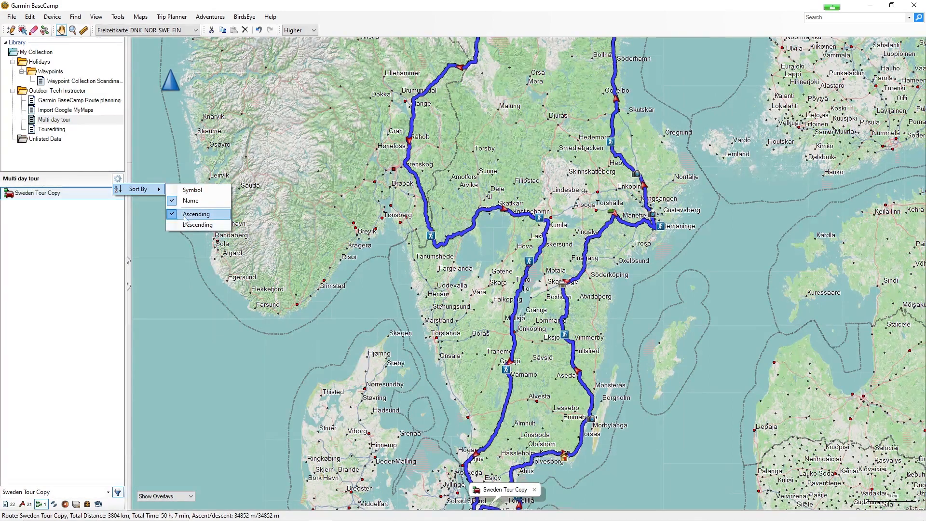
{"action": "left_click", "coordinate": [94, 237]}
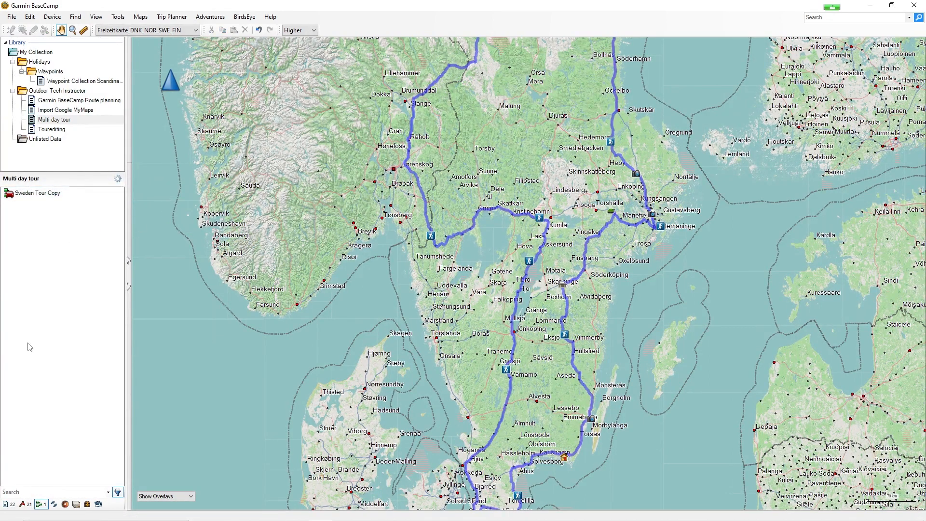
- Open the Sweden Tour Copy route's properties beside the library and examine the schedule settings of its Kalmar slott via point
{"action": "double_click", "coordinate": [29, 195]}
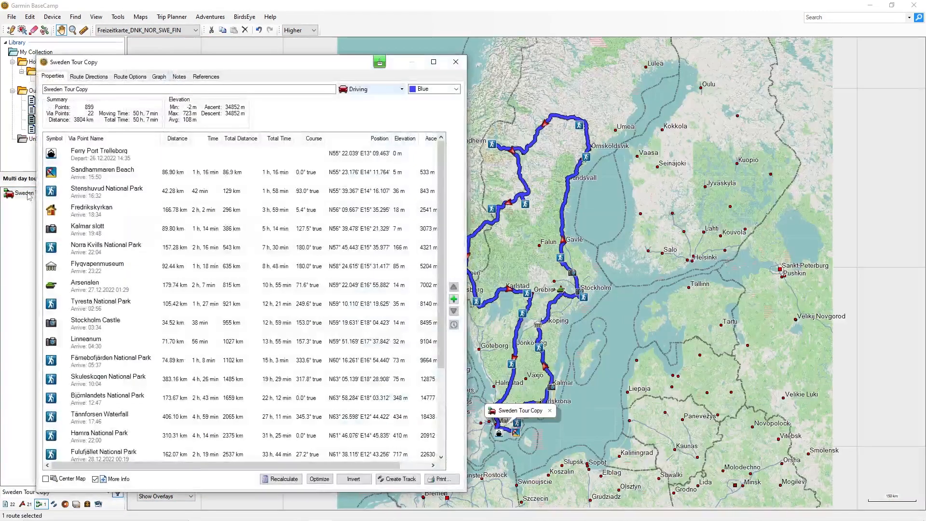
{"action": "left_click_drag", "start_coordinate": [241, 68], "coordinate": [609, 70]}
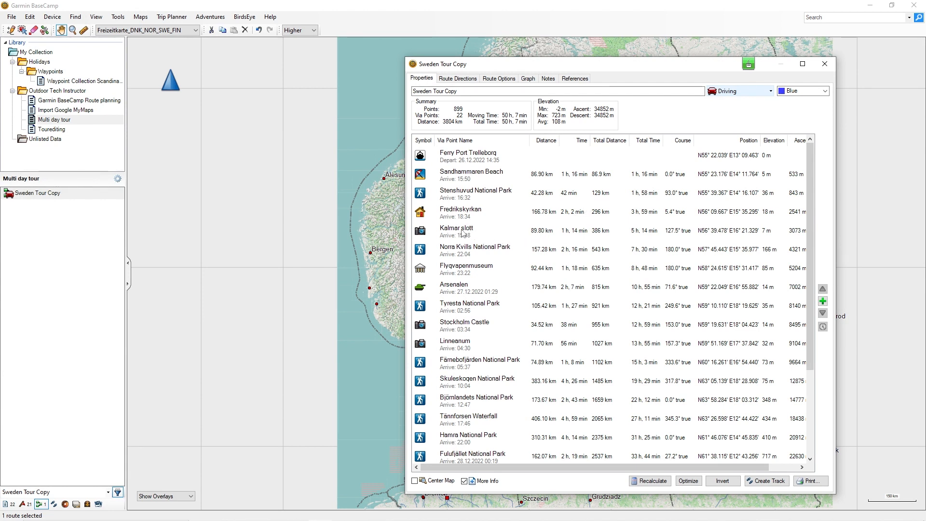
{"action": "double_click", "coordinate": [462, 233]}
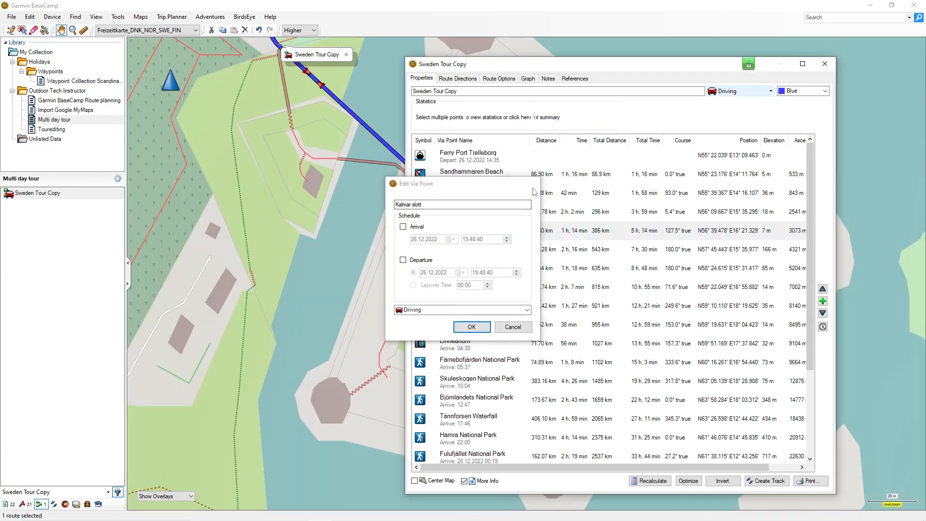
{"action": "left_click", "coordinate": [533, 184]}
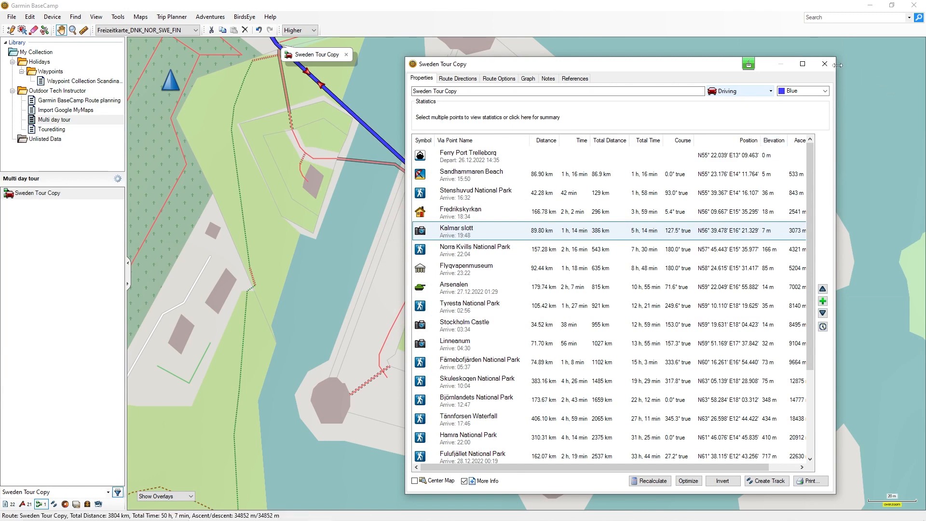
- Close the route's properties and examine the details and categories of the Kalmar slott waypoint on the map
{"action": "left_click", "coordinate": [824, 64]}
{"action": "double_click", "coordinate": [534, 278]}
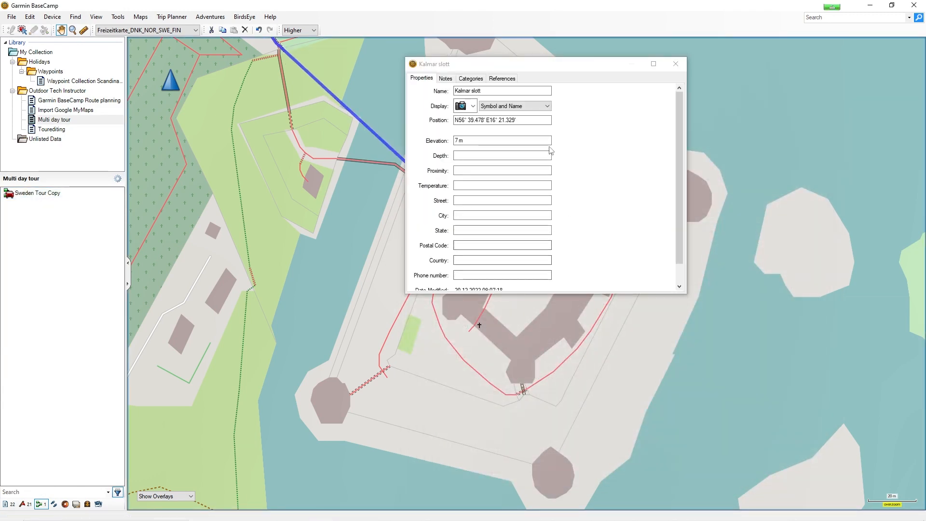
{"action": "left_click", "coordinate": [470, 78]}
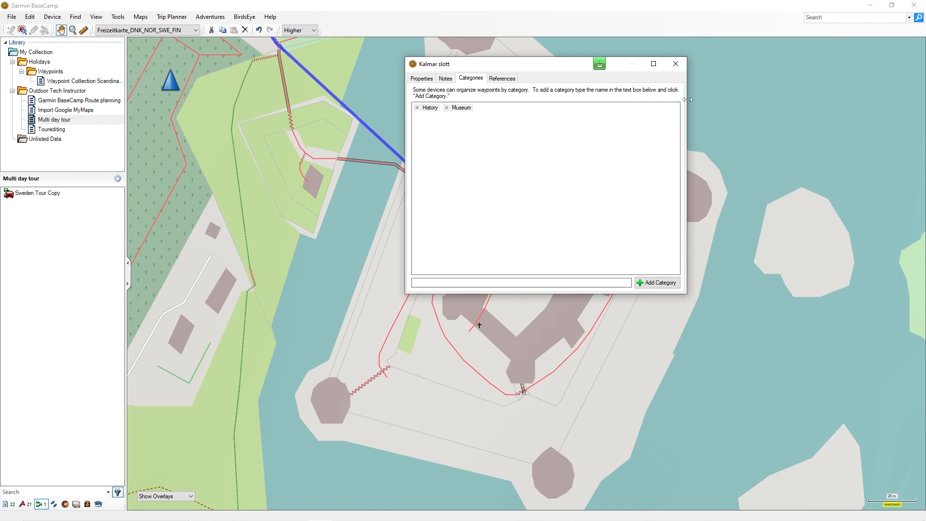
{"action": "left_click", "coordinate": [675, 64]}
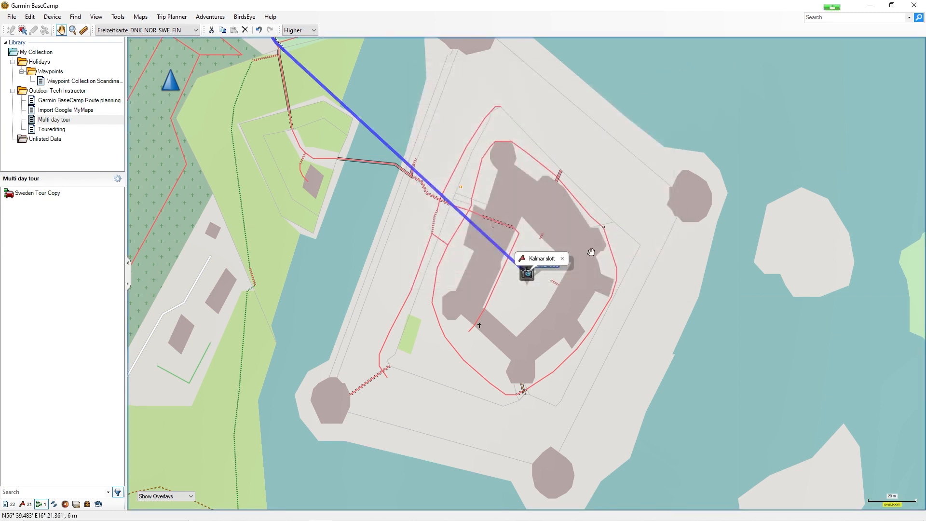
- Show the waypoints of the Waypoint Collection Scandinavia list and open Kalmar slott's properties beside its location on the map
{"action": "left_click", "coordinate": [53, 82]}
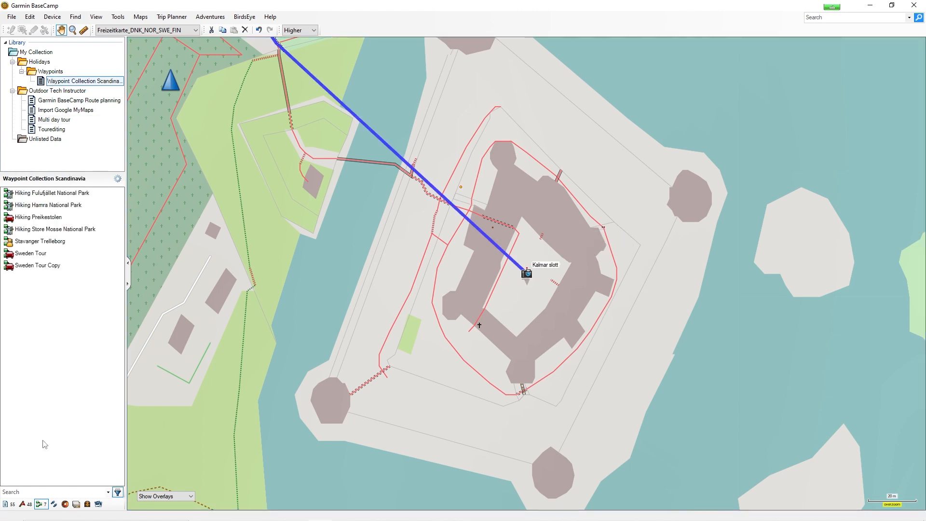
{"action": "left_click", "coordinate": [26, 504]}
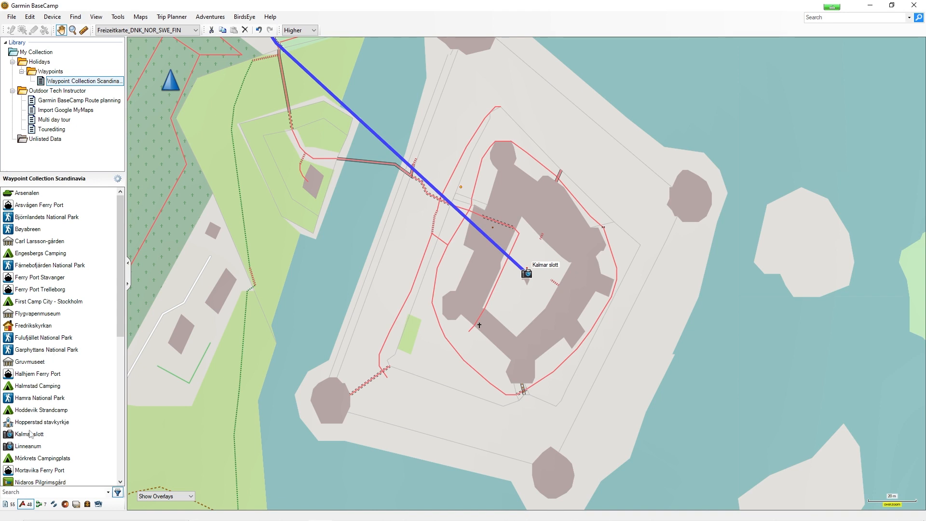
{"action": "left_click", "coordinate": [12, 436]}
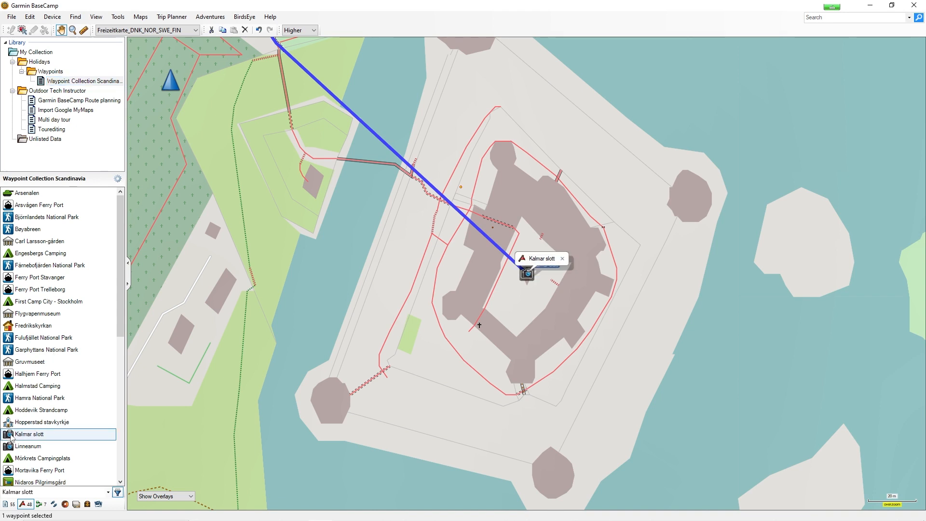
{"action": "double_click", "coordinate": [11, 435]}
{"action": "left_click_drag", "start_coordinate": [532, 67], "coordinate": [259, 95]}
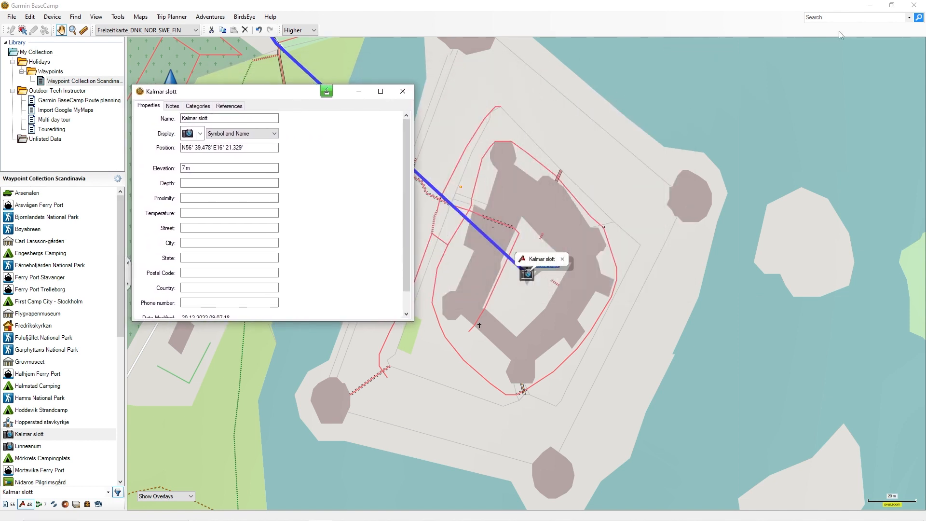
- Search for Camping near Kalmar slott and select Stensö Camping
{"action": "left_click", "coordinate": [838, 15]}
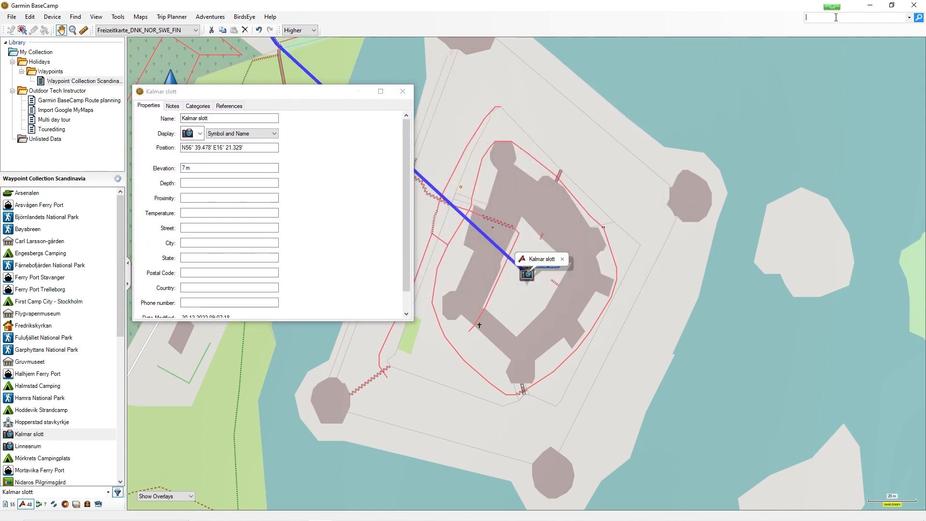
{"action": "type", "text": "Camping"}
{"action": "key", "text": "Return"}
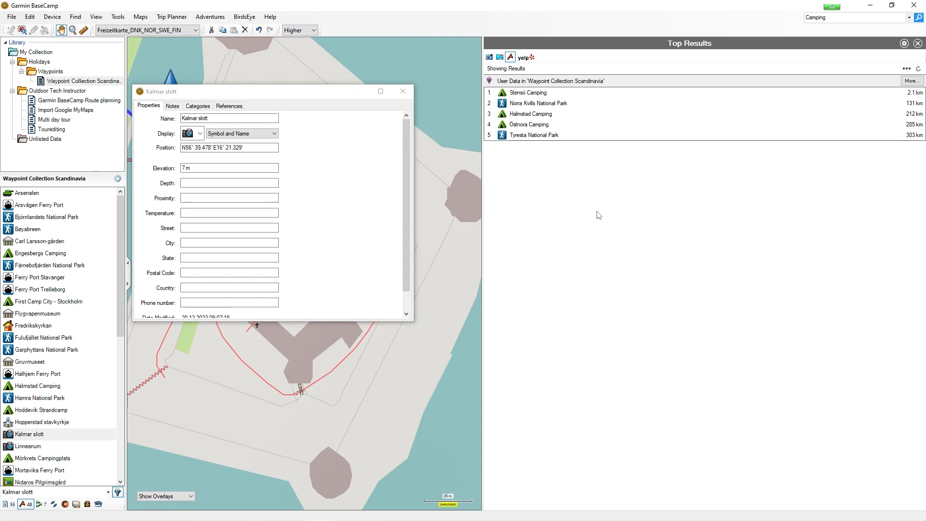
{"action": "left_click", "coordinate": [527, 94]}
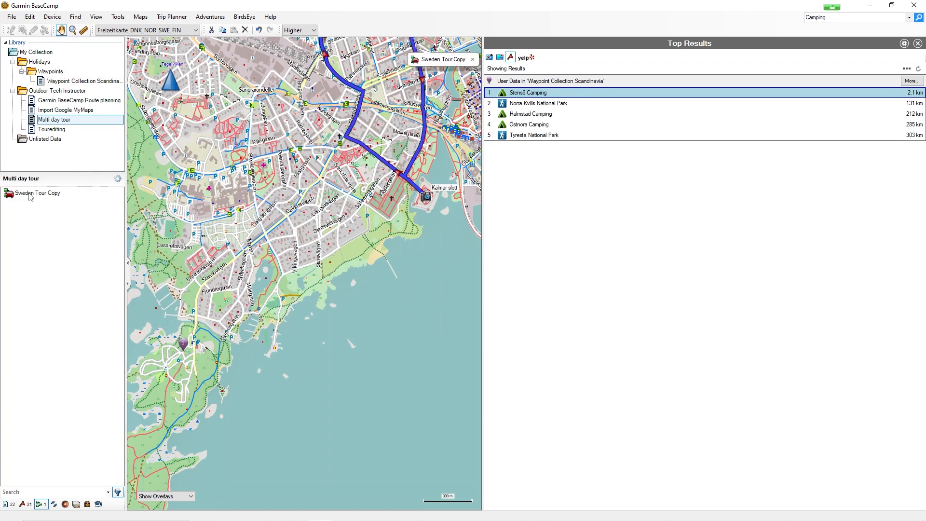
- Insert Stensö Camping from the search results into the Sweden Tour Copy route between Kalmar slott and Norra Kvills National Park
{"action": "double_click", "coordinate": [37, 193]}
{"action": "left_click_drag", "start_coordinate": [422, 96], "coordinate": [311, 57]}
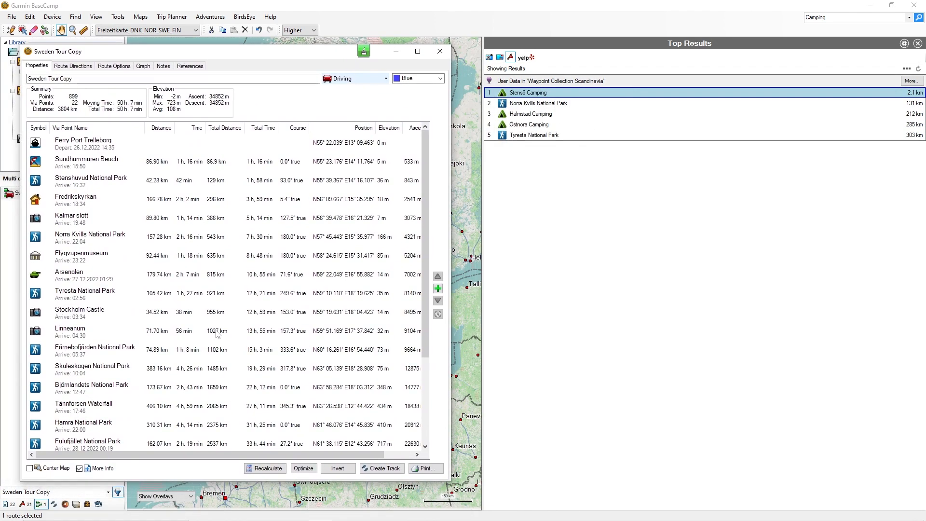
{"action": "left_click", "coordinate": [76, 242]}
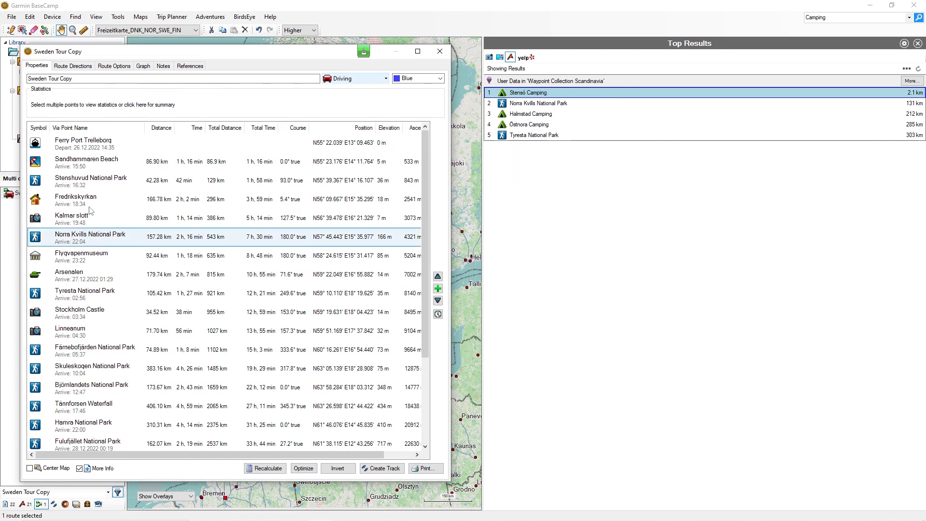
{"action": "right_click", "coordinate": [559, 93]}
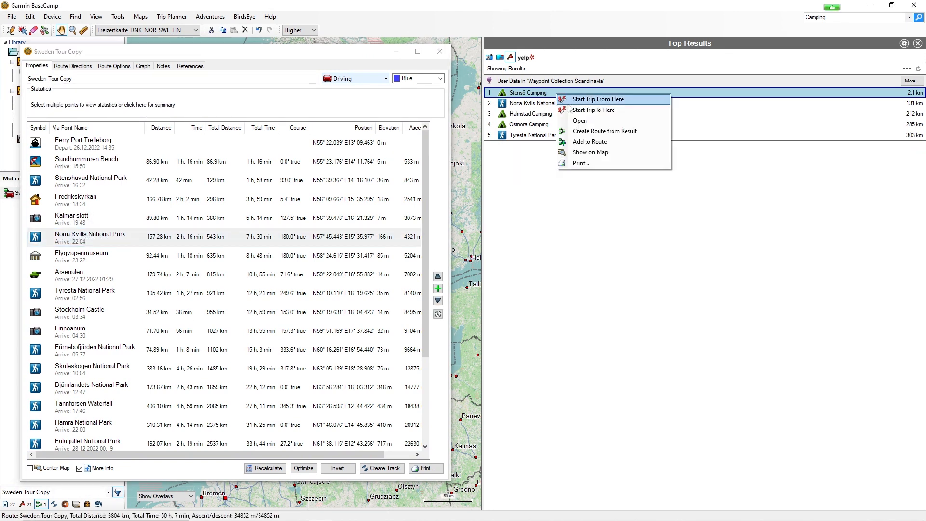
{"action": "left_click", "coordinate": [578, 98]}
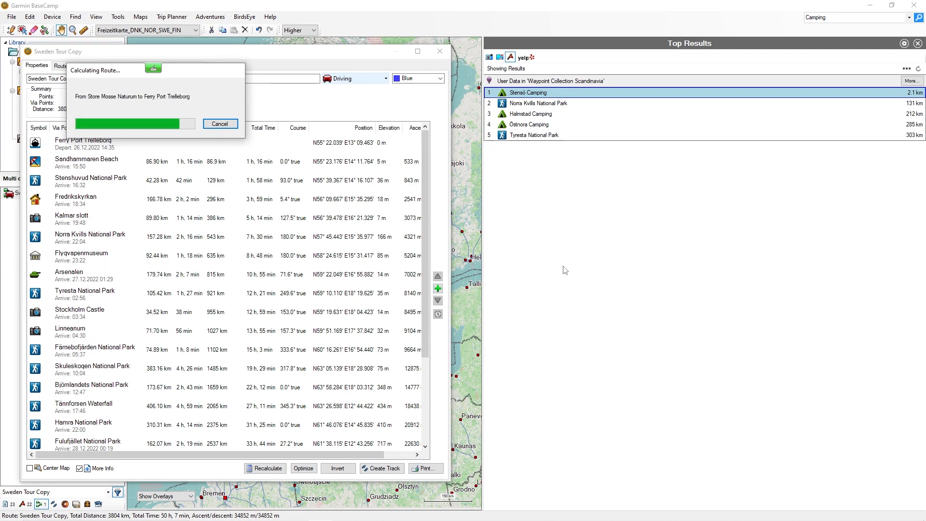
{"action": "left_click", "coordinate": [448, 56]}
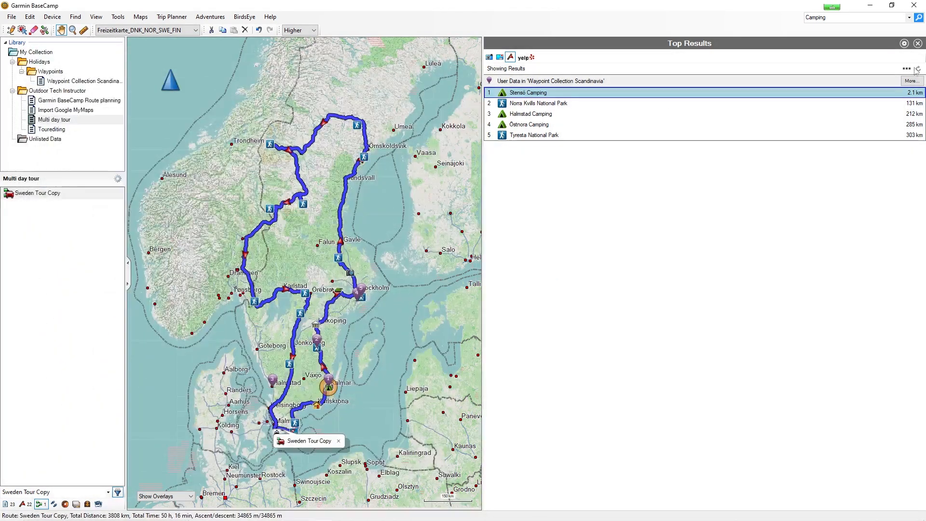
- Divide the Sweden Tour Copy route at Stensö Camping with the waypoint shared by both parts, and check each part on the map
{"action": "left_click", "coordinate": [918, 43]}
{"action": "scroll", "coordinate": [545, 381], "scroll_direction": "up", "scroll_amount": 10}
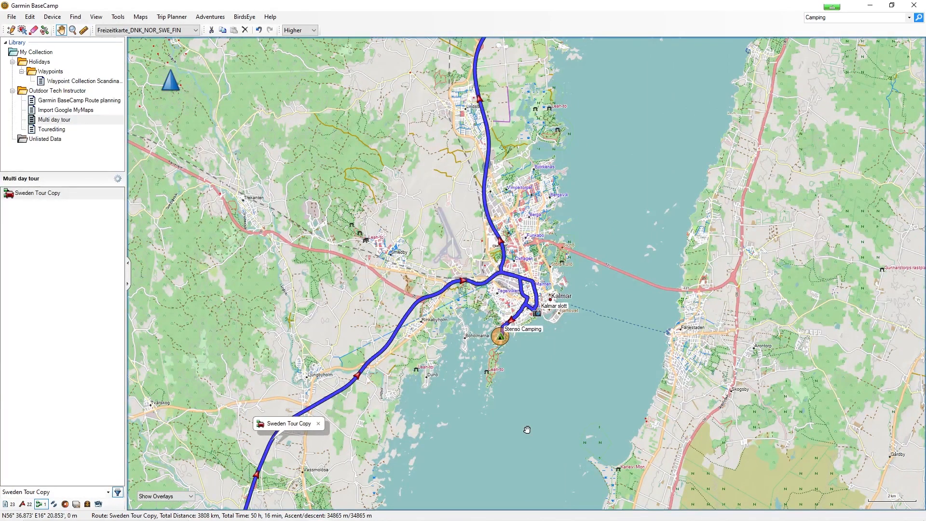
{"action": "left_click", "coordinate": [33, 195]}
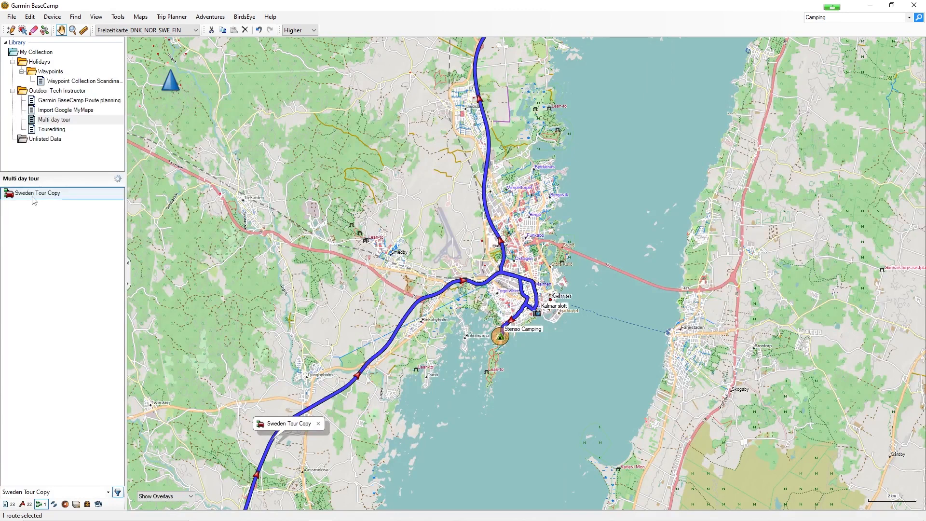
{"action": "left_click", "coordinate": [44, 30]}
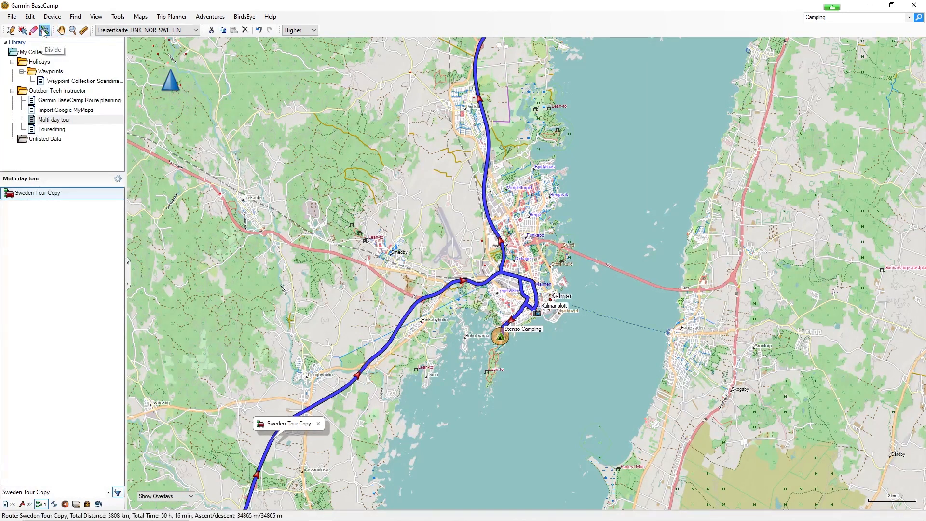
{"action": "left_click", "coordinate": [503, 258]}
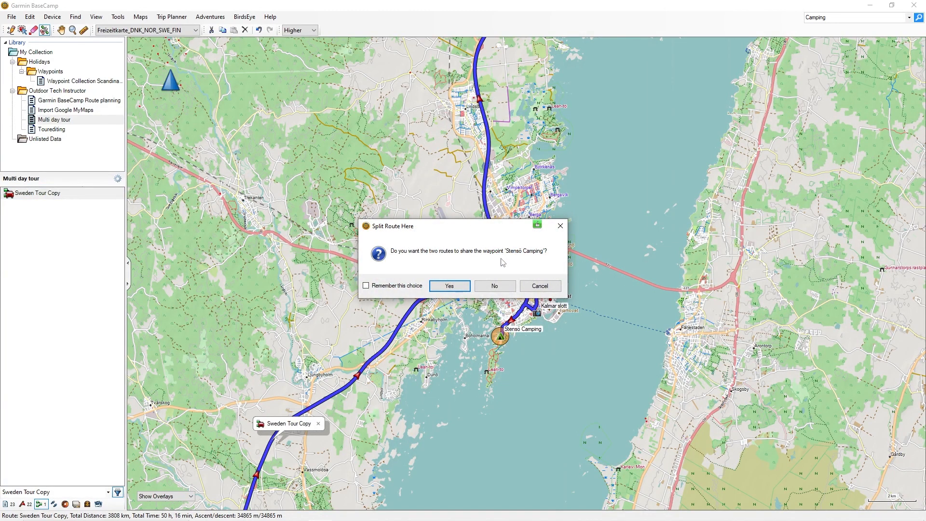
{"action": "left_click", "coordinate": [449, 286]}
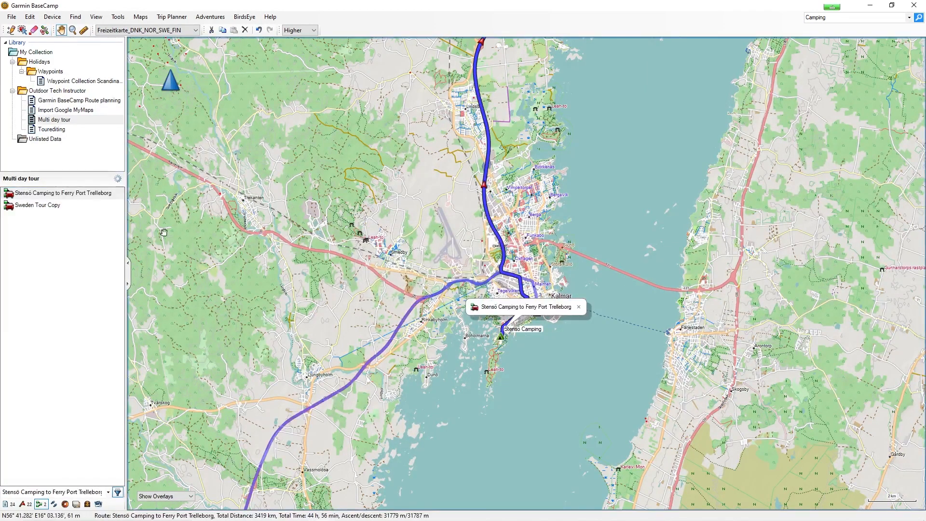
{"action": "left_click", "coordinate": [22, 202]}
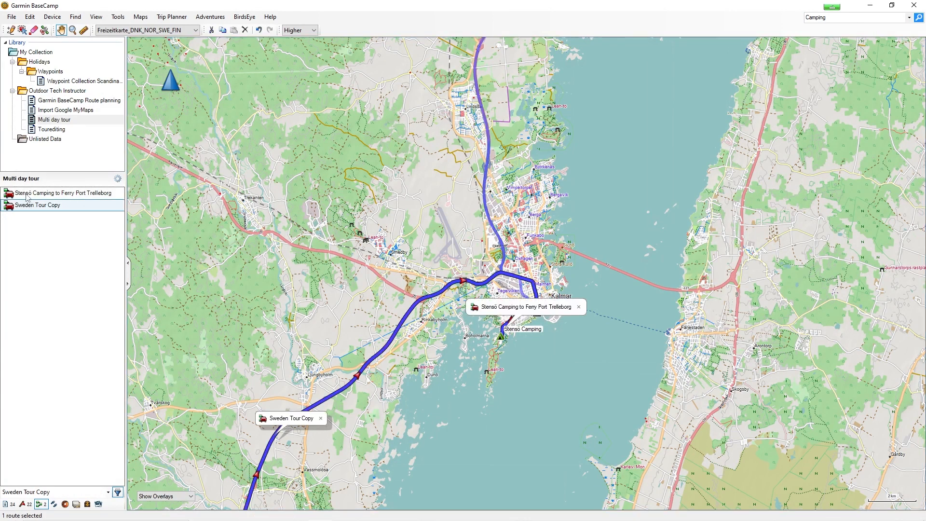
{"action": "left_click", "coordinate": [26, 193]}
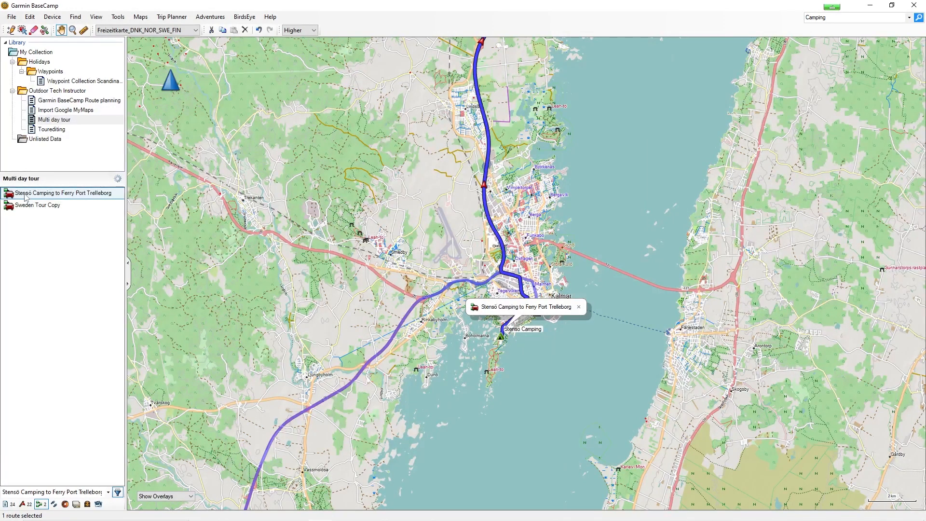
- Rename the Sweden Tour Copy route as 01 Sweden Tour
{"action": "double_click", "coordinate": [29, 206]}
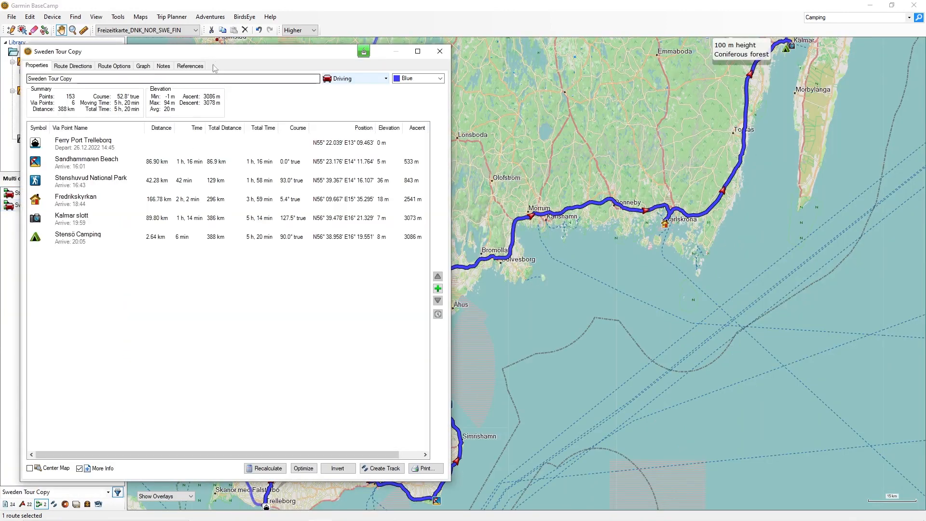
{"action": "left_click_drag", "start_coordinate": [231, 53], "coordinate": [451, 121]}
{"action": "left_click", "coordinate": [376, 144]}
{"action": "key", "text": "BackSpace"}
{"action": "key", "text": "BackSpace"}
{"action": "key", "text": "BackSpace"}
{"action": "key", "text": "BackSpace"}
{"action": "key", "text": "BackSpace"}
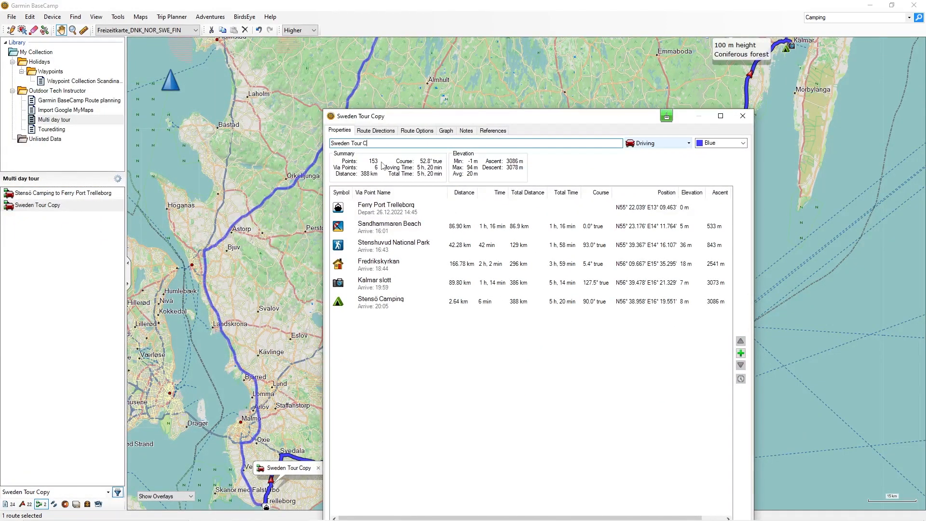
{"action": "key", "text": "Home"}
{"action": "type", "text": "01"}
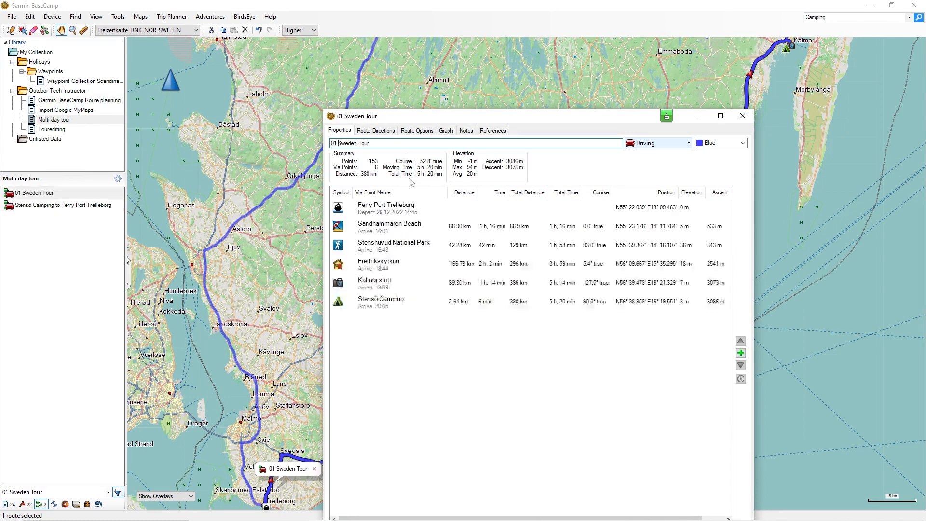
- Set the 01 Sweden Tour route's colour to Cyan and copy its name
{"action": "left_click", "coordinate": [736, 143]}
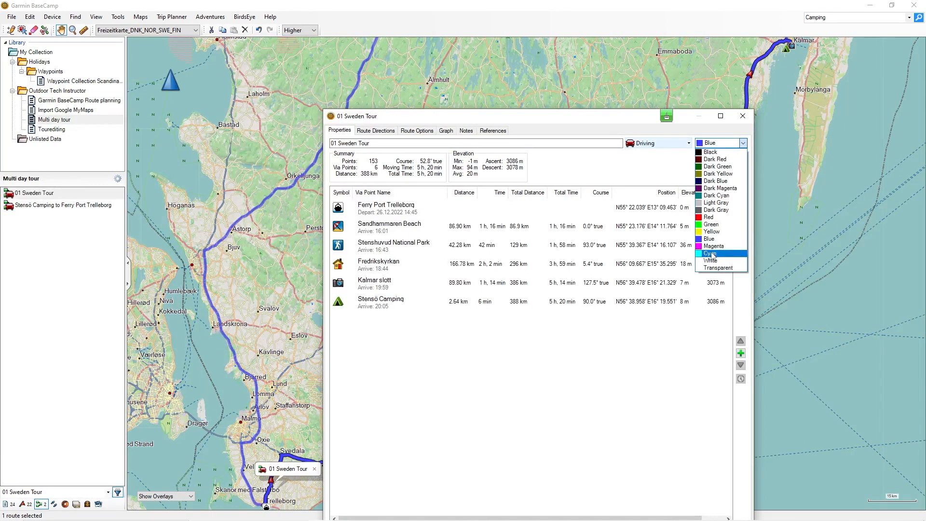
{"action": "left_click", "coordinate": [710, 254]}
{"action": "left_click", "coordinate": [382, 143]}
{"action": "key", "text": "ctrl+c"}
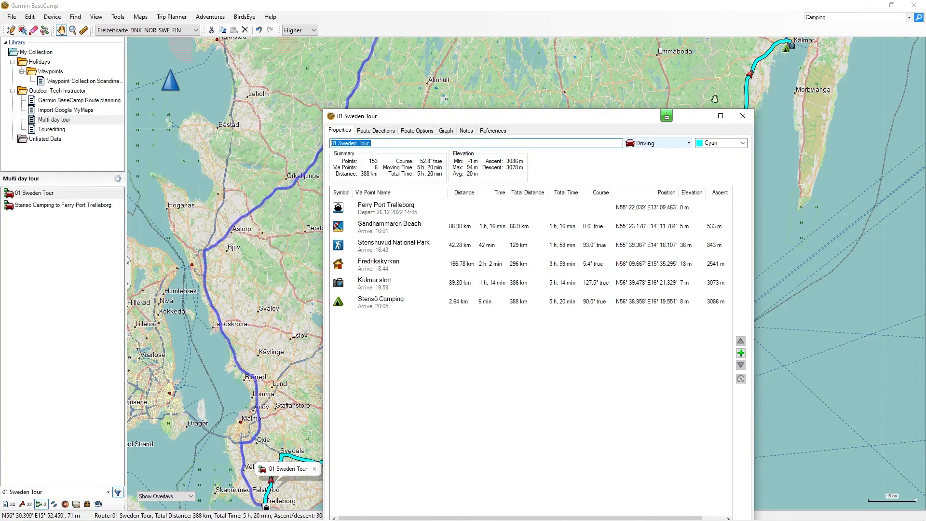
{"action": "left_click", "coordinate": [743, 117]}
- Examine the first stage on the map, from the whole route down to Kalmar slott and Stensö Camping
{"action": "scroll", "coordinate": [769, 248], "scroll_direction": "down", "scroll_amount": 2}
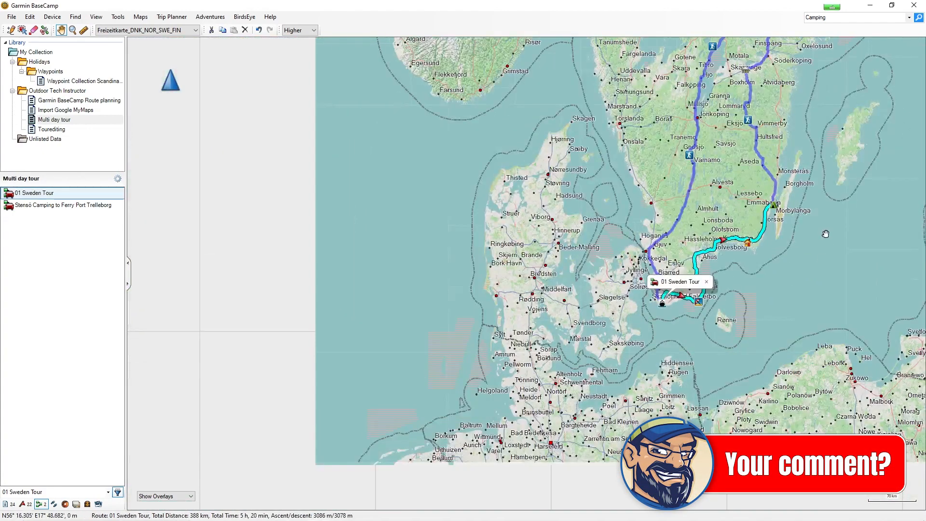
{"action": "scroll", "coordinate": [659, 357], "scroll_direction": "down", "scroll_amount": 2}
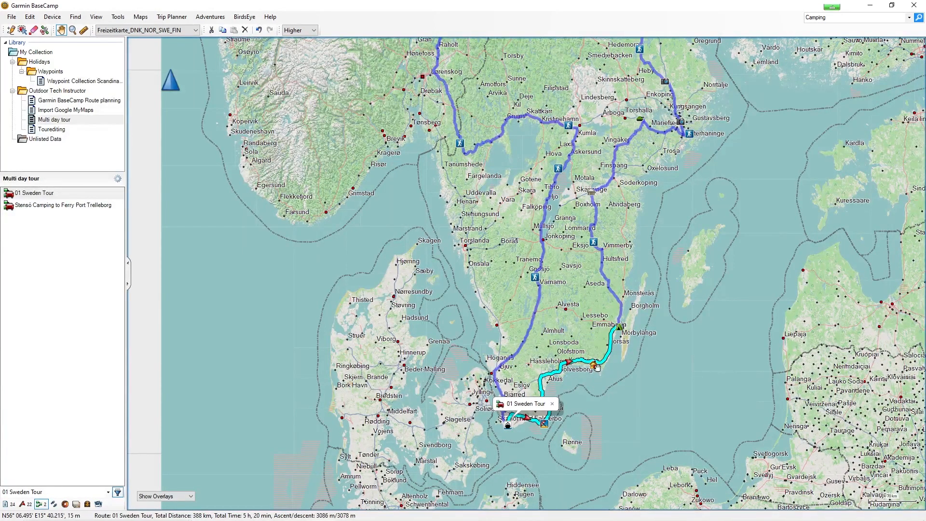
{"action": "scroll", "coordinate": [604, 363], "scroll_direction": "up", "scroll_amount": 8}
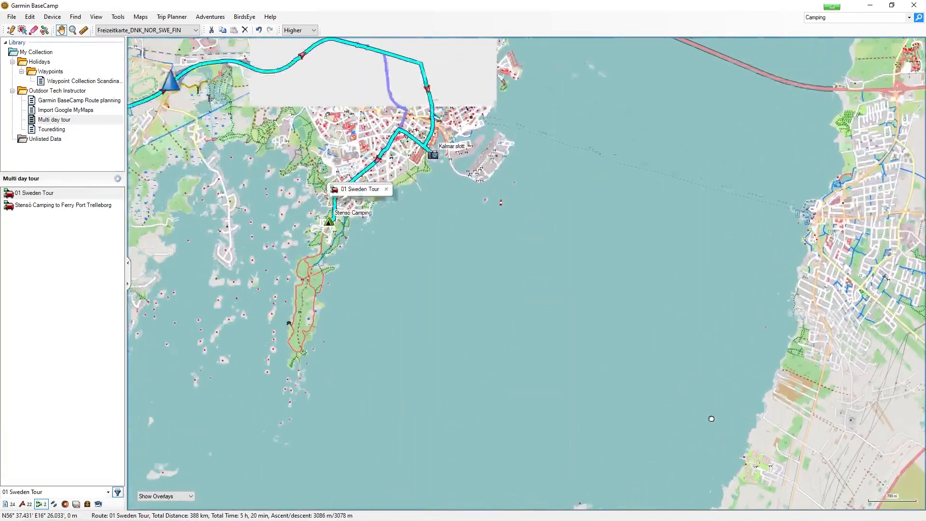
{"action": "left_click_drag", "start_coordinate": [455, 182], "coordinate": [507, 261]}
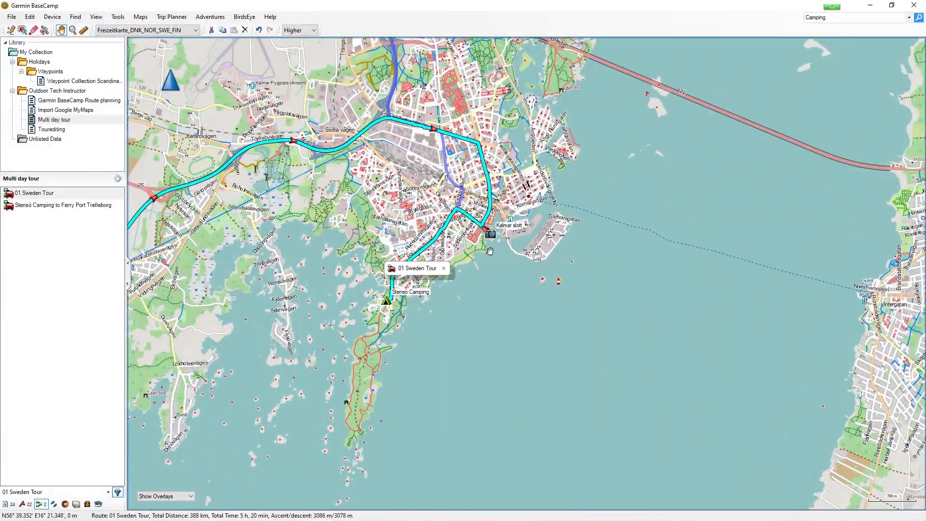
{"action": "scroll", "coordinate": [518, 331], "scroll_direction": "down", "scroll_amount": 3}
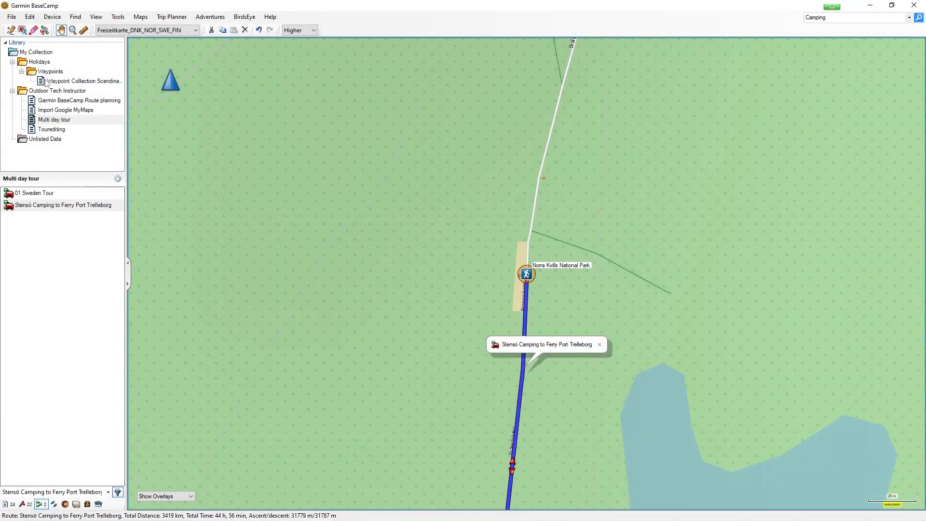
- Centre the map on Norra Kvills National Park from the Waypoint Collection Scandinavia waypoints and search for Camping near it
{"action": "left_click", "coordinate": [47, 82]}
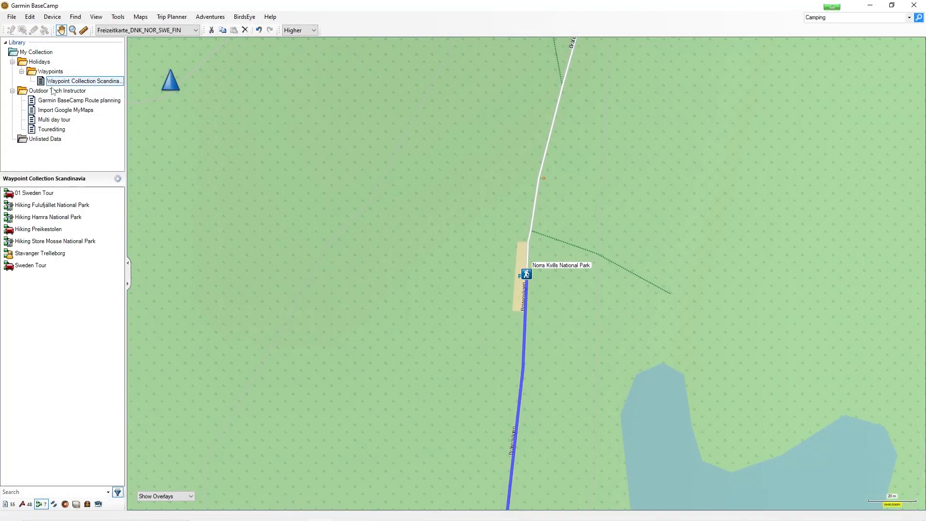
{"action": "left_click", "coordinate": [27, 505]}
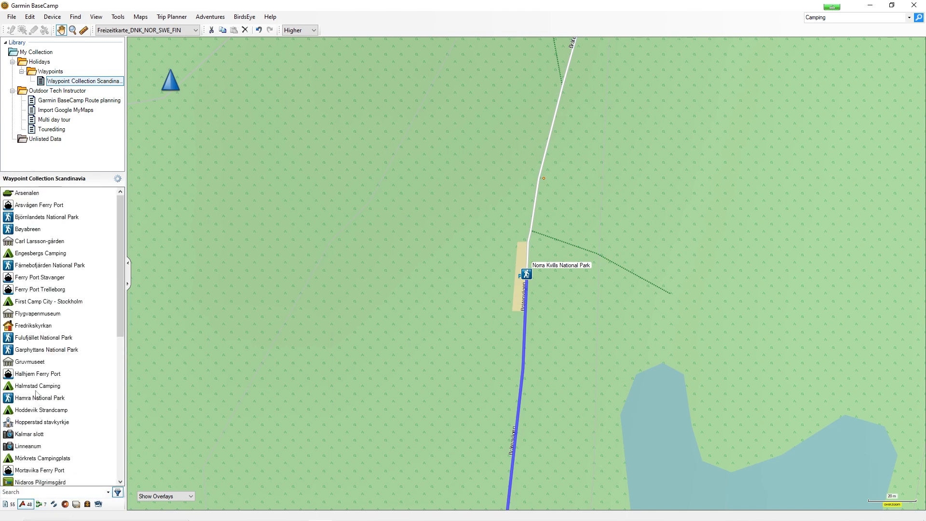
{"action": "scroll", "coordinate": [37, 393], "scroll_direction": "down", "scroll_amount": 4}
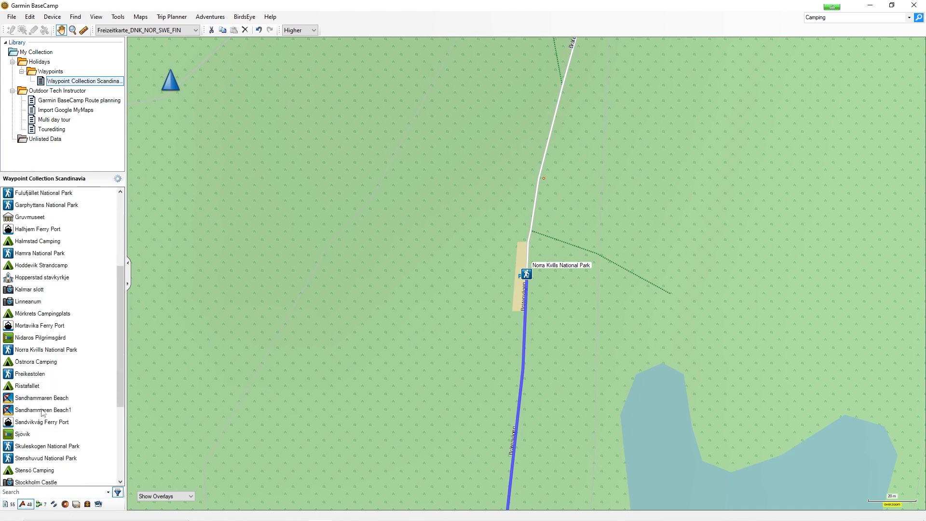
{"action": "double_click", "coordinate": [34, 353]}
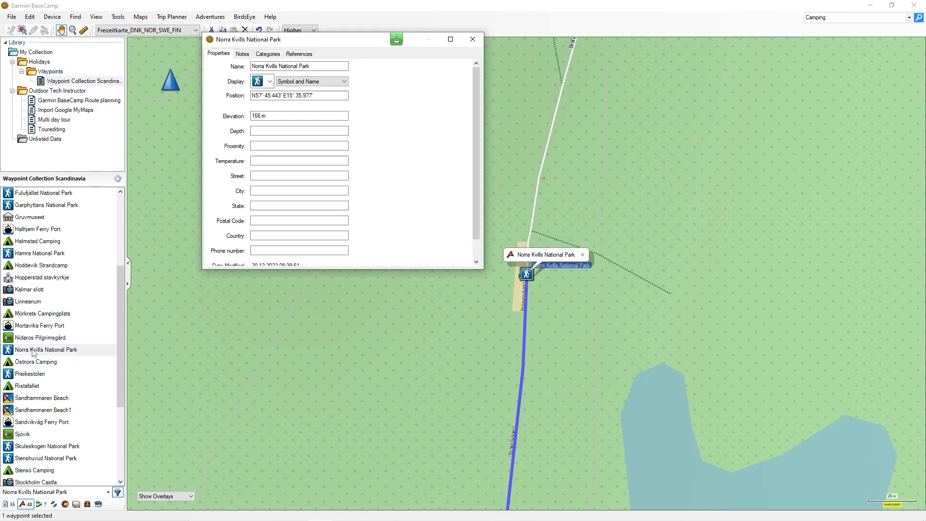
{"action": "left_click", "coordinate": [469, 38]}
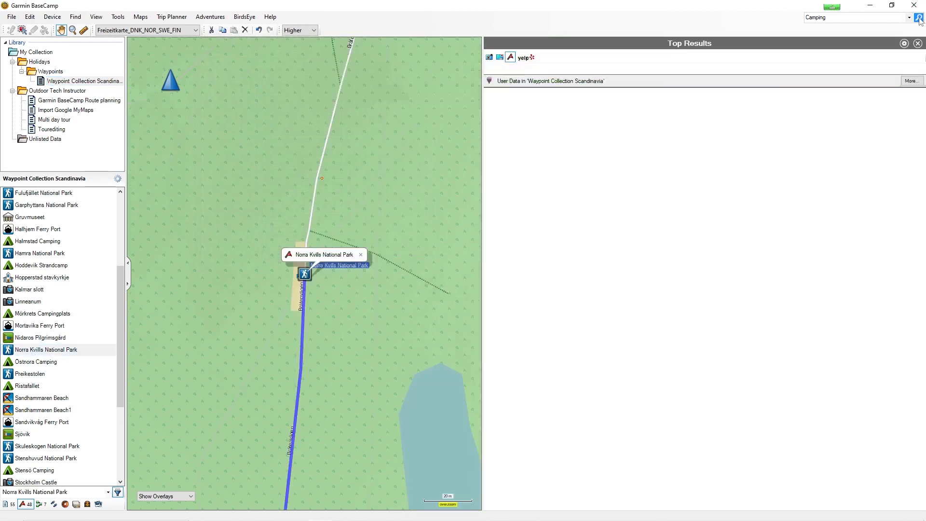
{"action": "left_click", "coordinate": [918, 18]}
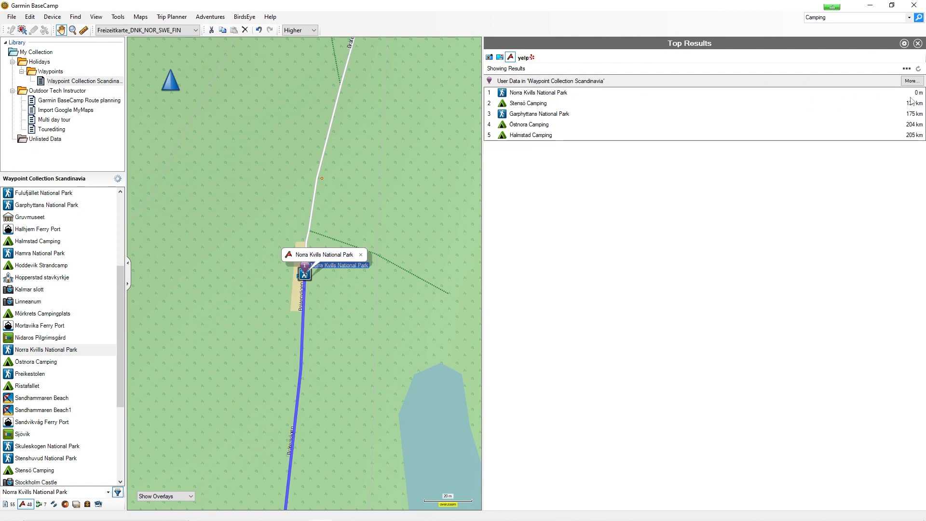
- Divide the Stensö Camping to Ferry Port Trelleborg route at Norra Kvills National Park with a shared waypoint, and check both parts
{"action": "left_click", "coordinate": [54, 120]}
{"action": "left_click", "coordinate": [31, 206]}
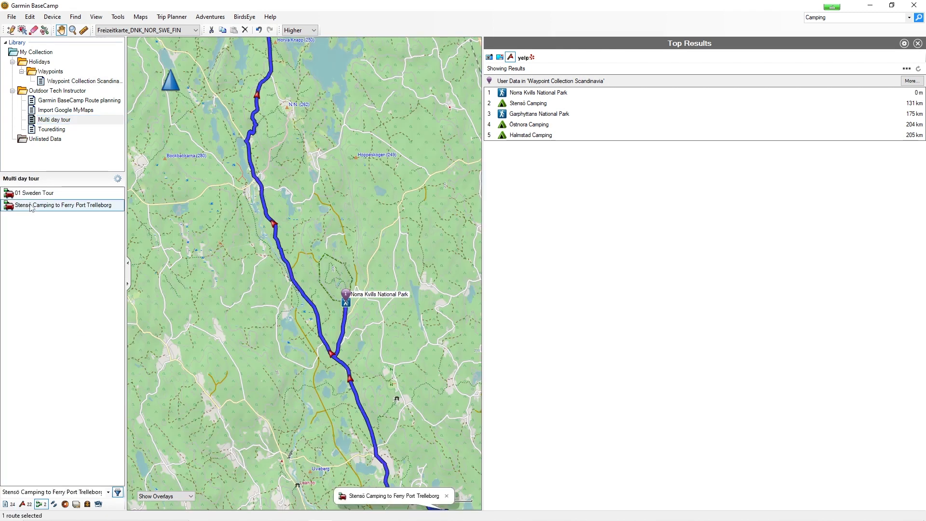
{"action": "left_click", "coordinate": [44, 30]}
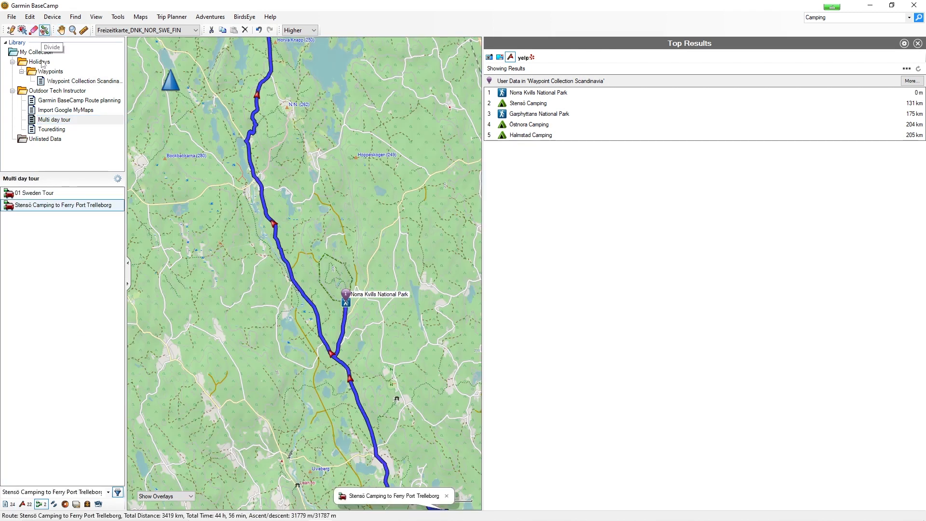
{"action": "left_click", "coordinate": [322, 337]}
{"action": "left_click", "coordinate": [456, 281]}
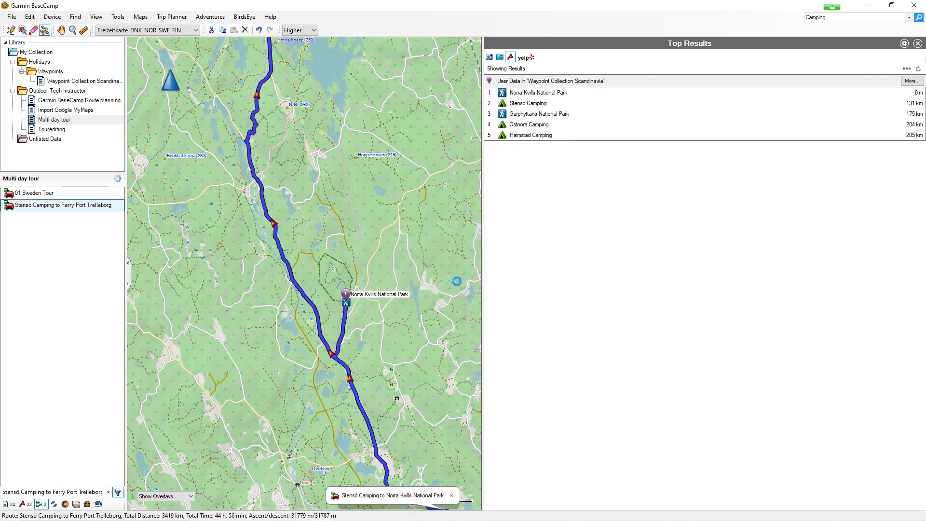
{"action": "left_click", "coordinate": [60, 31]}
{"action": "left_click", "coordinate": [34, 206]}
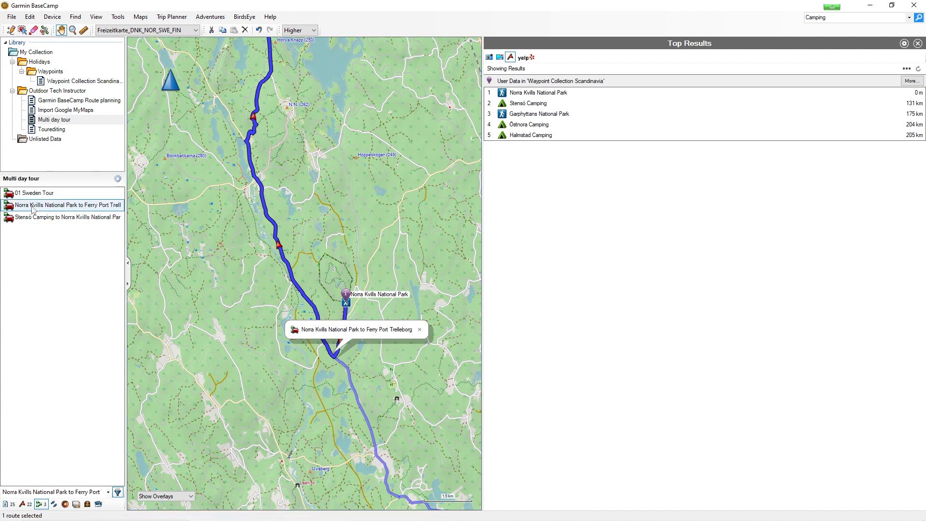
{"action": "left_click", "coordinate": [37, 220]}
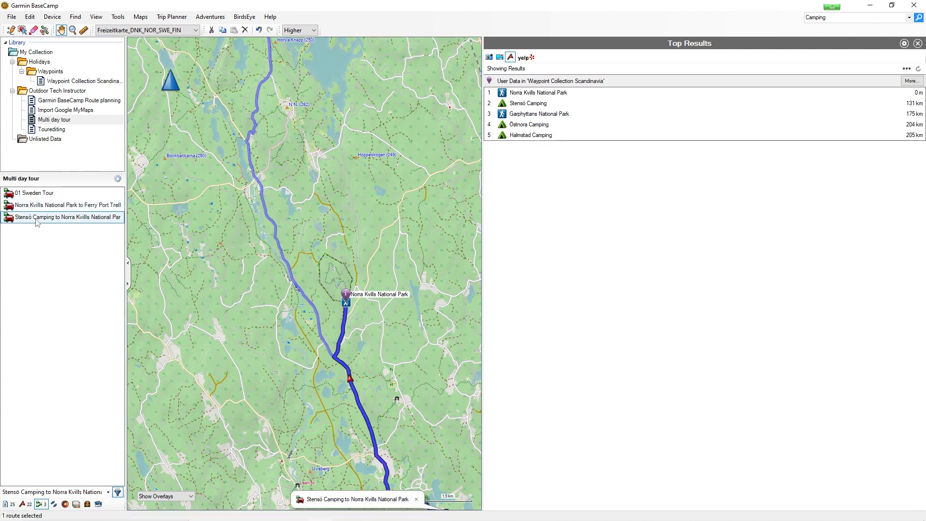
- Rename the Stensö Camping to Norra Kvills National Park route as 02 Sweden Tour, reusing the copied route name
{"action": "double_click", "coordinate": [37, 218]}
{"action": "left_click_drag", "start_coordinate": [326, 67], "coordinate": [202, 67]}
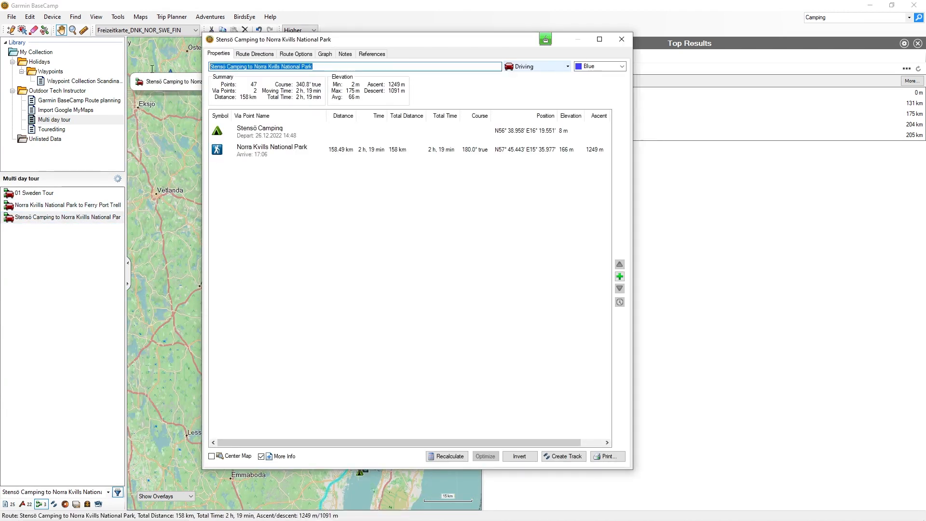
{"action": "key", "text": "ctrl+v"}
{"action": "left_click", "coordinate": [217, 67]}
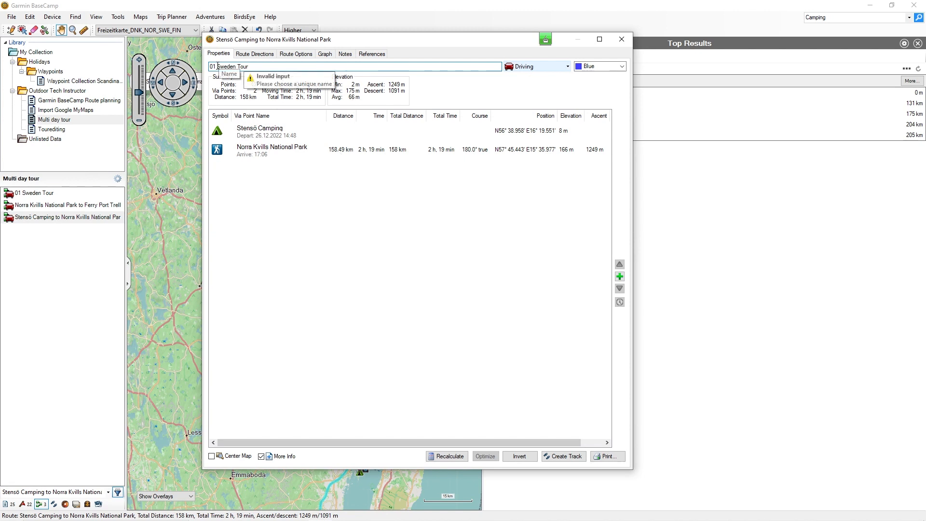
{"action": "type", "text": "2"}
{"action": "key", "text": "Return"}
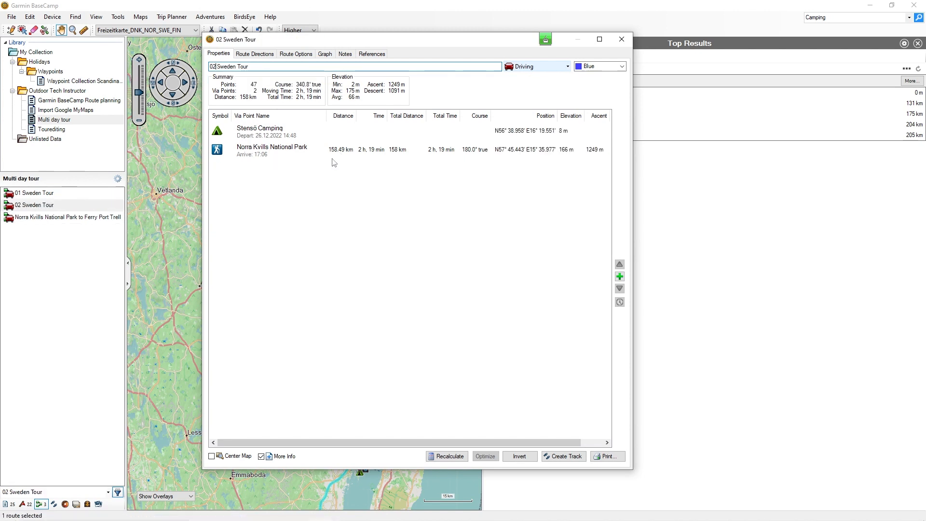
- Set the 02 Sweden Tour route's colour to Magenta and check the stages on the map
{"action": "left_click", "coordinate": [621, 66]}
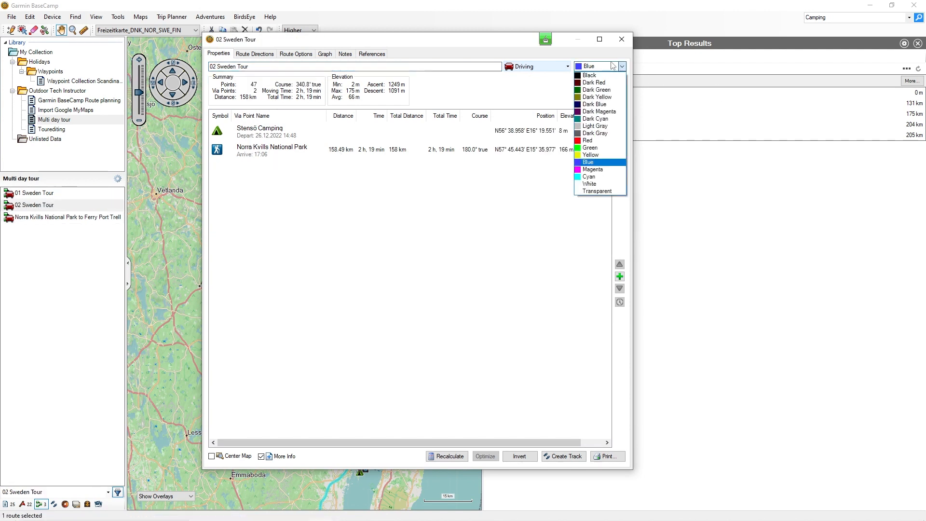
{"action": "left_click", "coordinate": [592, 170]}
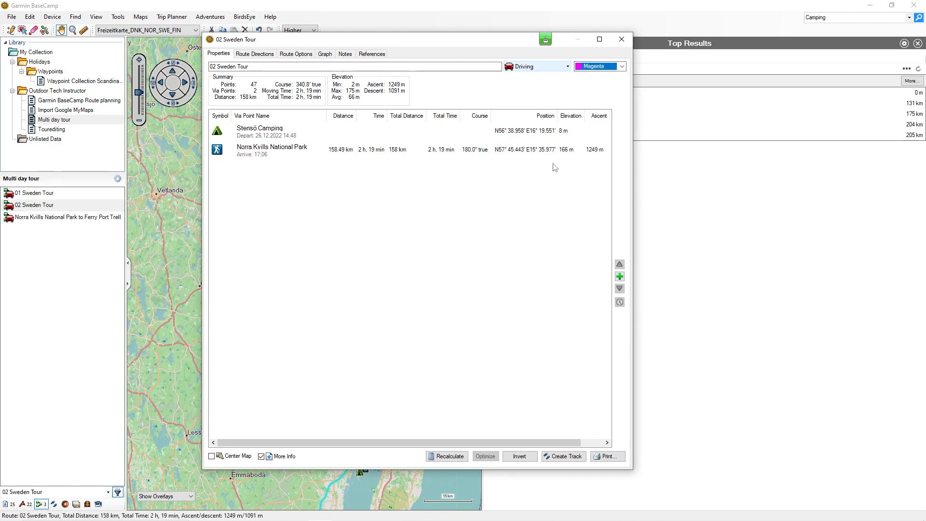
{"action": "left_click", "coordinate": [621, 39]}
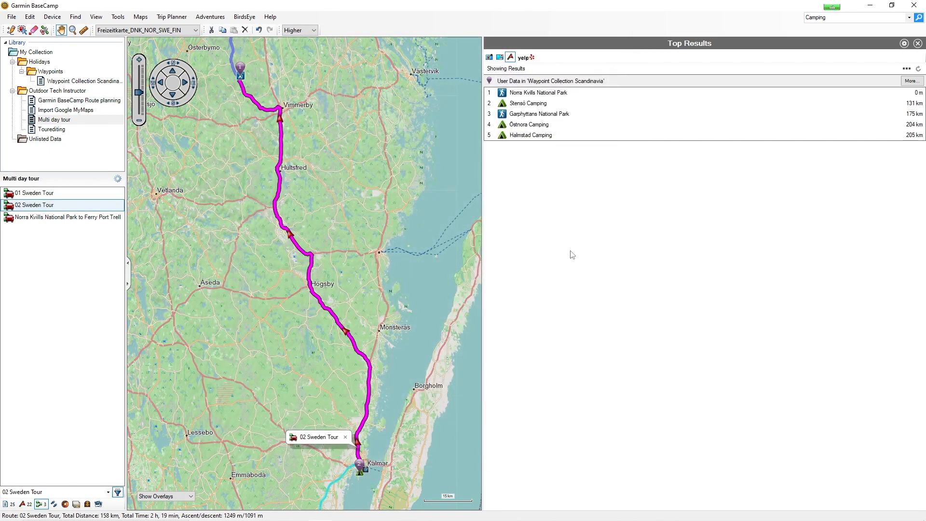
{"action": "scroll", "coordinate": [405, 315], "scroll_direction": "down", "scroll_amount": 5}
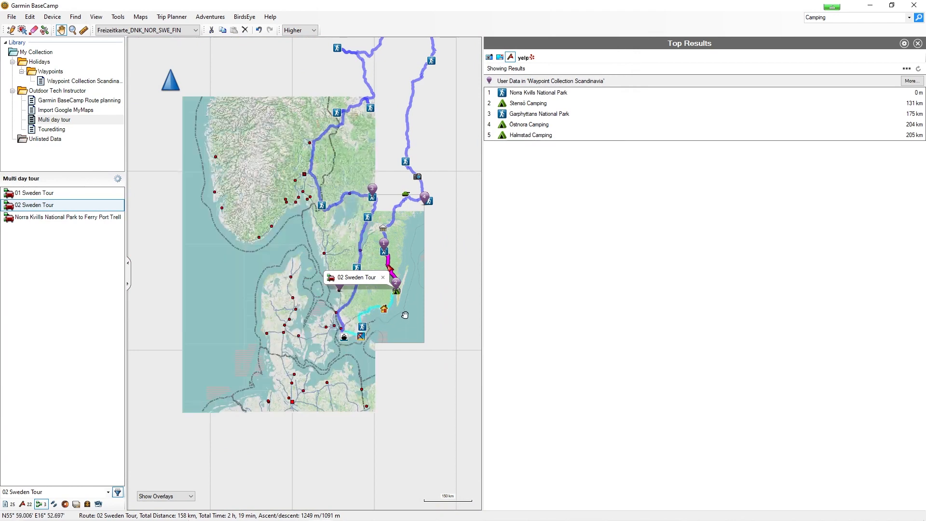
{"action": "scroll", "coordinate": [405, 315], "scroll_direction": "up", "scroll_amount": 3}
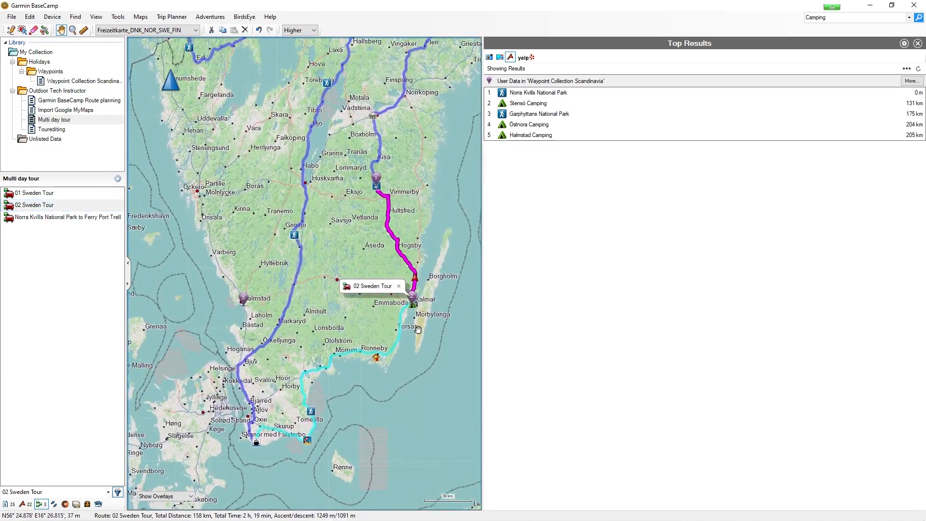
- Add First Camp City - Stockholm to the Norra Kvills National Park to Ferry Port Trelleborg route, between Tyresta National Park and Stockholm Castle
{"action": "double_click", "coordinate": [300, 223]}
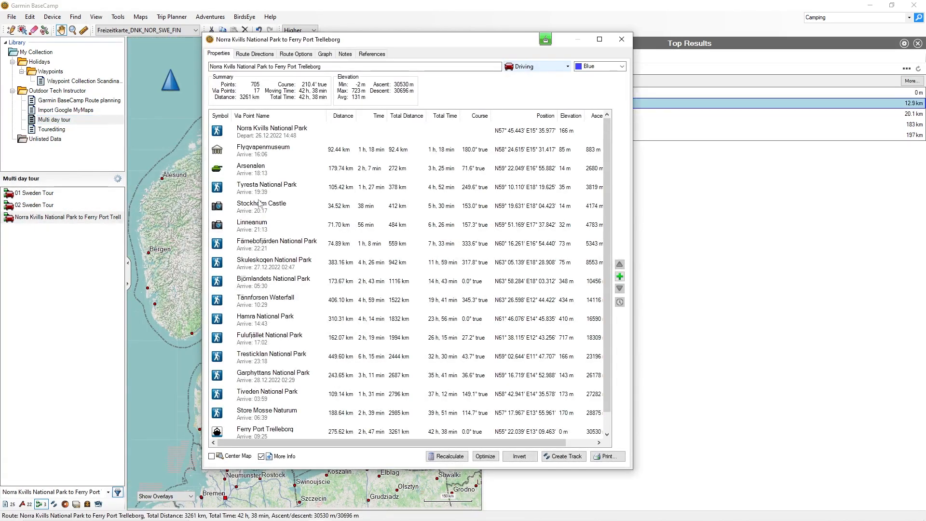
{"action": "left_click", "coordinate": [259, 200]}
{"action": "left_click_drag", "start_coordinate": [475, 39], "coordinate": [316, 44]}
{"action": "left_click_drag", "start_coordinate": [539, 103], "coordinate": [112, 203]}
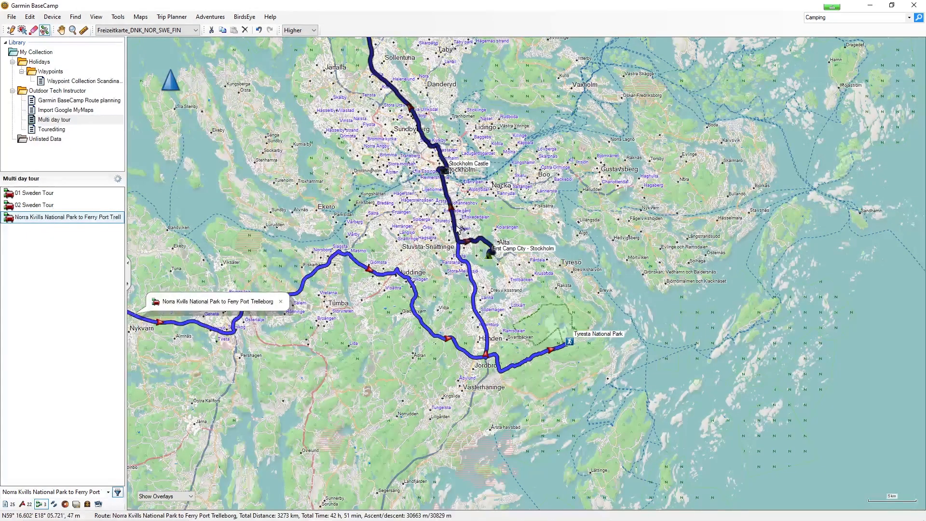
- Divide the Norra Kvills National Park to Ferry Port Trelleborg route at First Camp City - Stockholm with a shared waypoint, and check the parts
{"action": "left_click", "coordinate": [449, 288]}
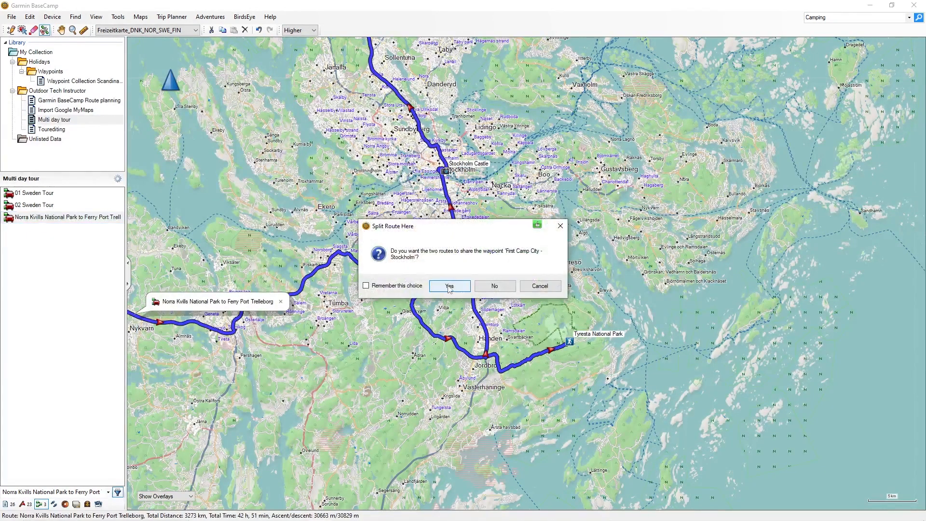
{"action": "left_click", "coordinate": [449, 286]}
{"action": "left_click", "coordinate": [61, 30]}
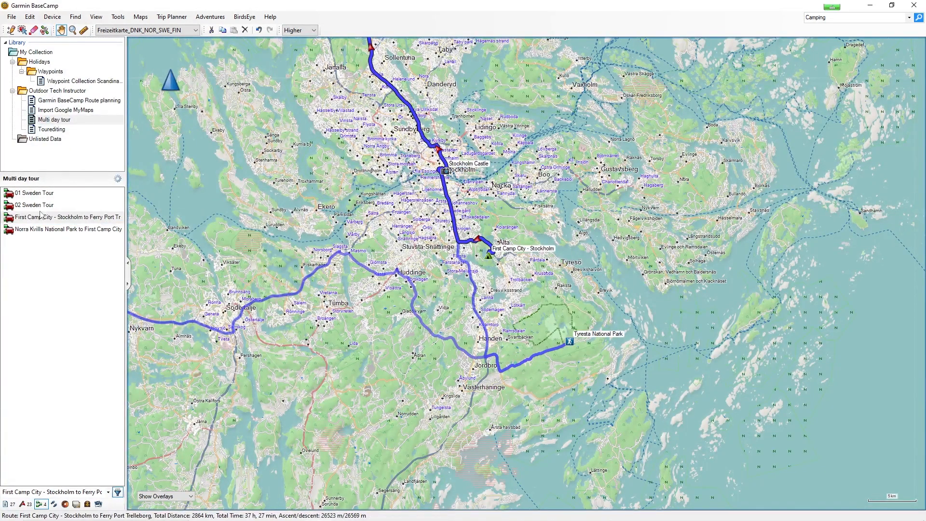
{"action": "left_click", "coordinate": [34, 230]}
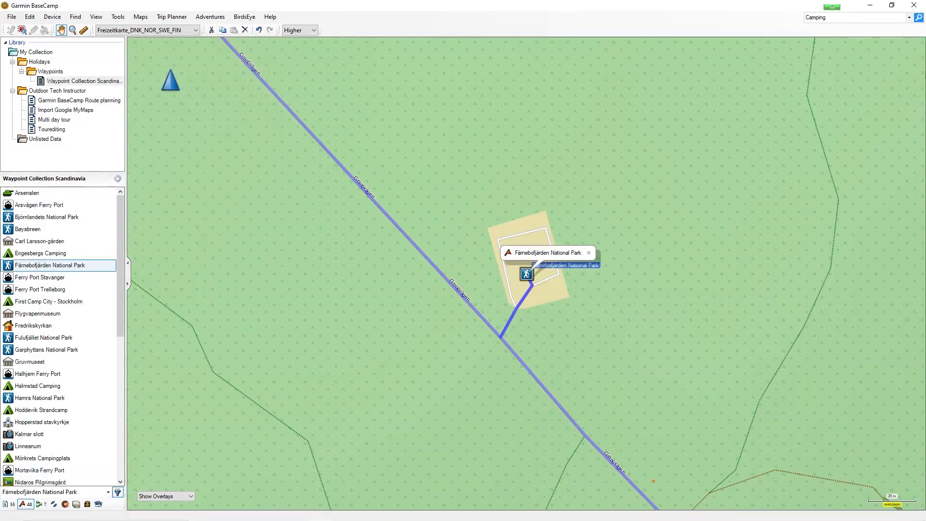
- Search for Camping near the Färnebofjärden National Park waypoint
{"action": "left_click", "coordinate": [920, 17]}
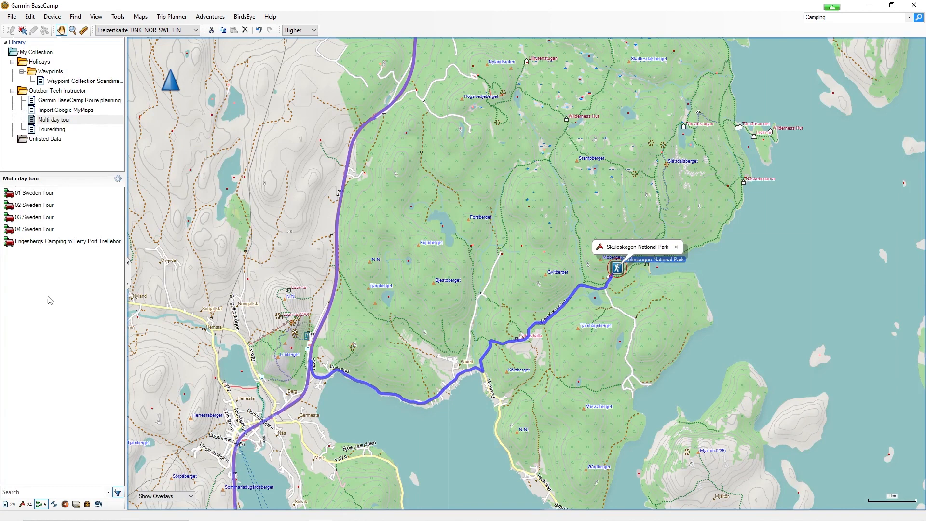
- Divide the Engesbergs Camping to Ferry Port Trelleborg route at Skuleskogen National Park with a shared waypoint
{"action": "left_click", "coordinate": [27, 242]}
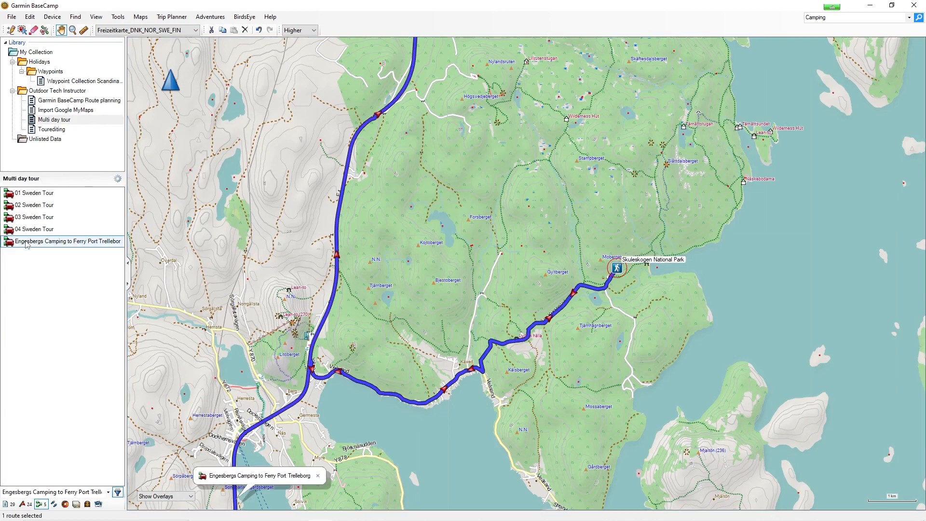
{"action": "left_click", "coordinate": [617, 270]}
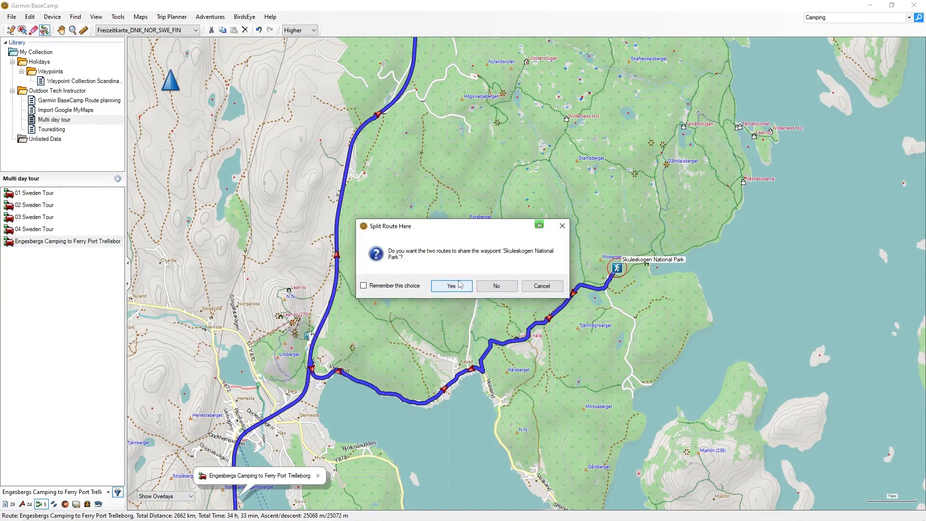
{"action": "left_click", "coordinate": [452, 285]}
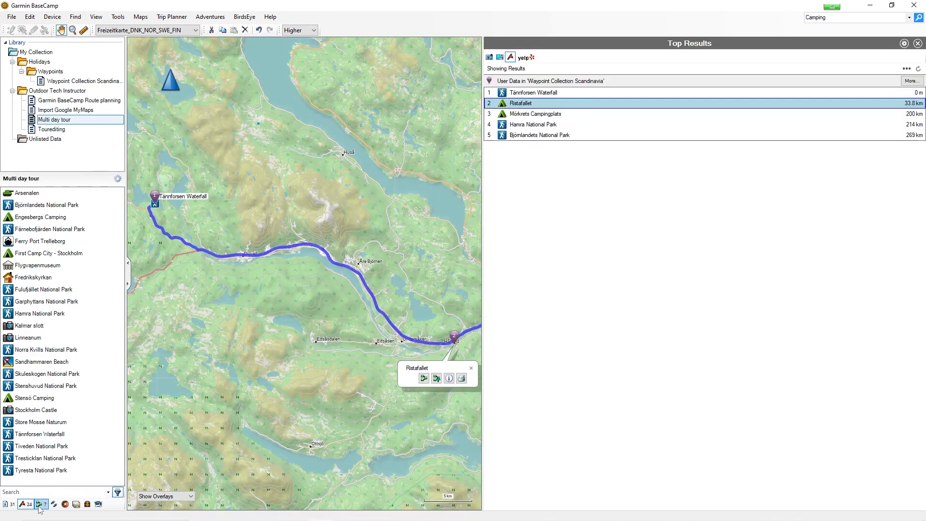
- List the Multi day tour routes and open the properties of the Björnlandets National Park to Ferry Port Trelleborg route
{"action": "left_click", "coordinate": [41, 506]}
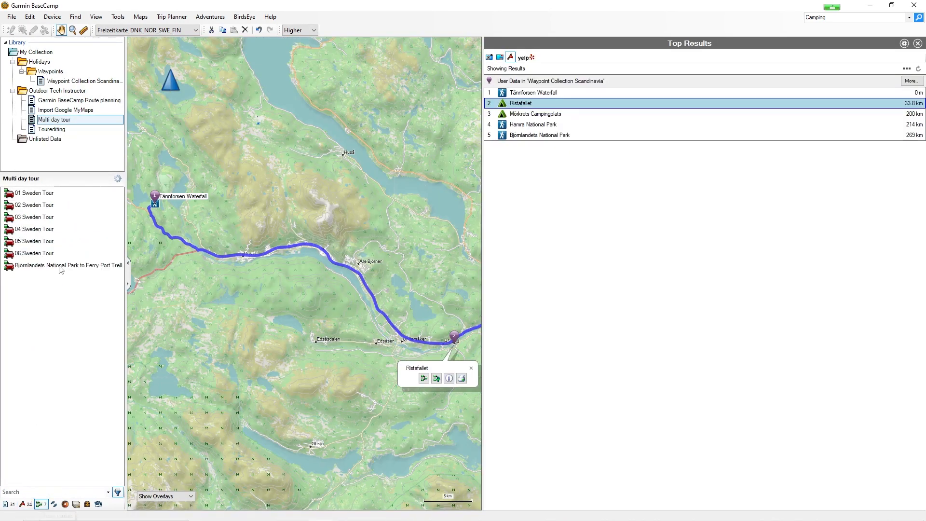
{"action": "double_click", "coordinate": [34, 266]}
{"action": "left_click_drag", "start_coordinate": [127, 159], "coordinate": [129, 165]}
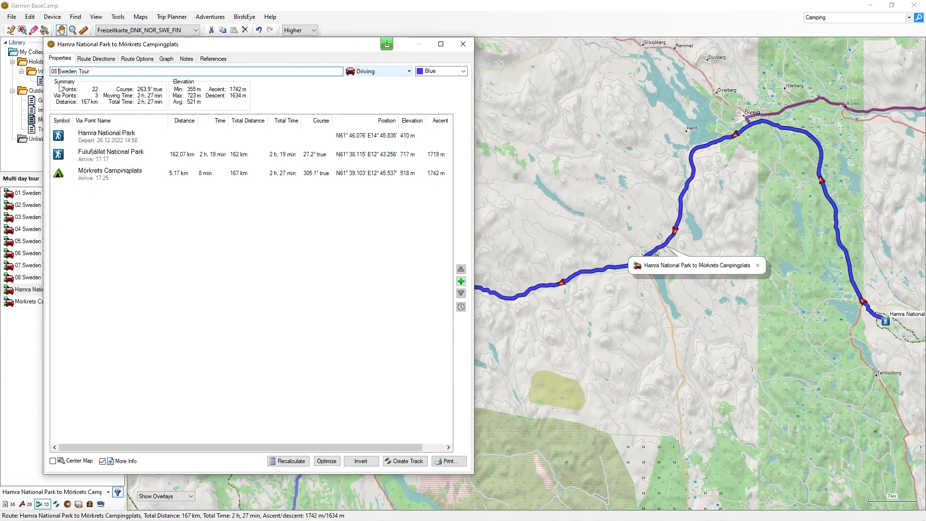
- Rename the Hamra National Park to Mörkrets Campingplats route as 09 Sweden Tour and set its colour to Dark Blue
{"action": "type", "text": "09"}
{"action": "key", "text": "Return"}
{"action": "left_click", "coordinate": [463, 71]}
{"action": "left_click", "coordinate": [437, 109]}
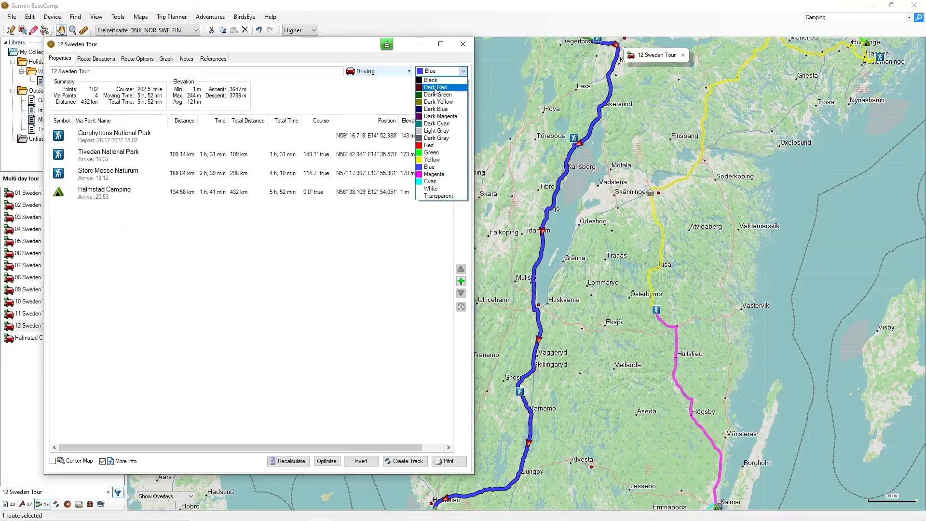
- Set the 12 Sweden Tour route's colour to Dark Red and close its properties
{"action": "left_click", "coordinate": [444, 87]}
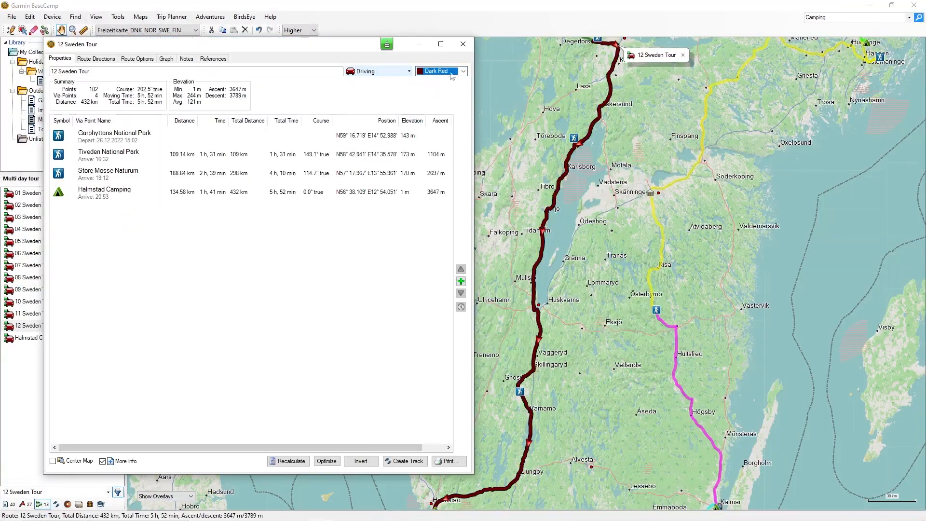
{"action": "left_click", "coordinate": [463, 44]}
- Rename the Halmstad Camping to Ferry Port Trelleborg route as 13 Sweden Tour, with Blue as its colour
{"action": "double_click", "coordinate": [27, 337]}
{"action": "type", "text": "01 Sweden Tour"}
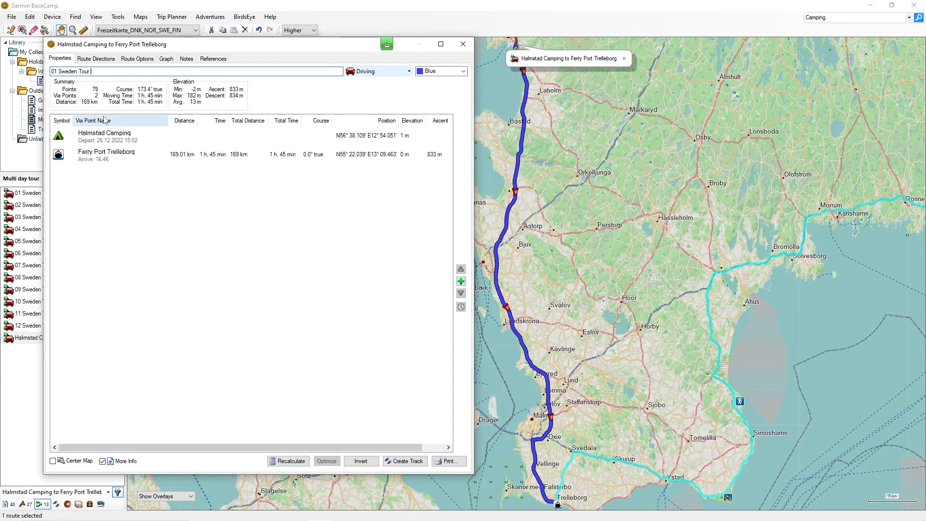
{"action": "key", "text": "Return"}
{"action": "left_click", "coordinate": [439, 72]}
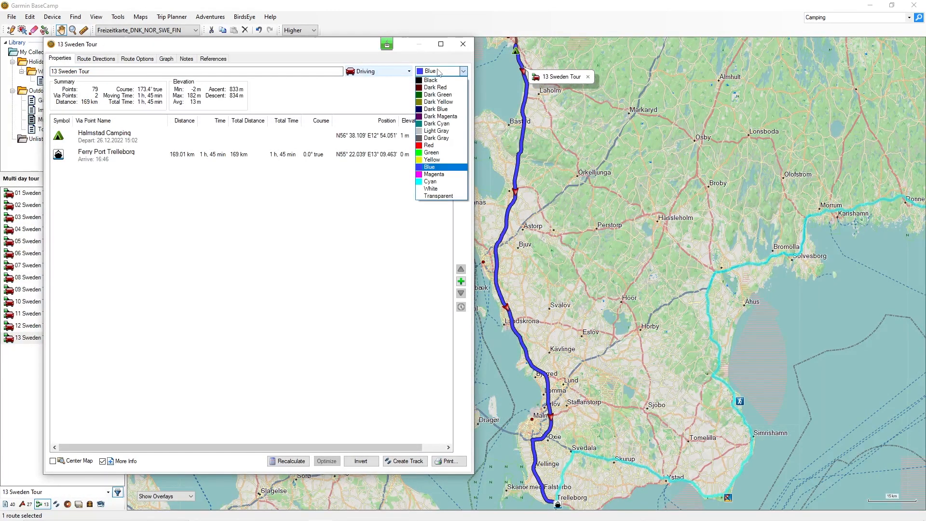
{"action": "left_click", "coordinate": [305, 270]}
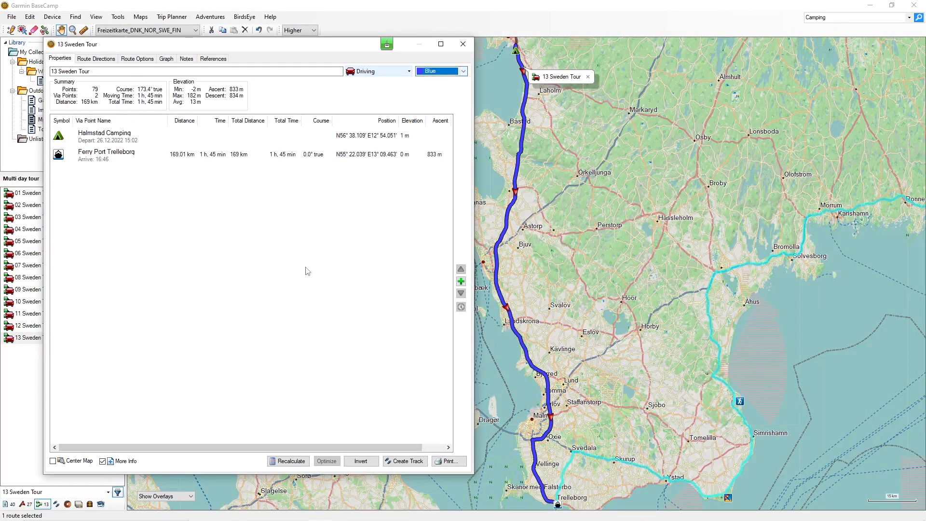
- Close the 13 Sweden Tour properties and view the complete multi-day tour on the map
{"action": "left_click", "coordinate": [465, 45]}
{"action": "scroll", "coordinate": [383, 318], "scroll_direction": "down", "scroll_amount": 2}
{"action": "scroll", "coordinate": [383, 319], "scroll_direction": "down", "scroll_amount": 4}
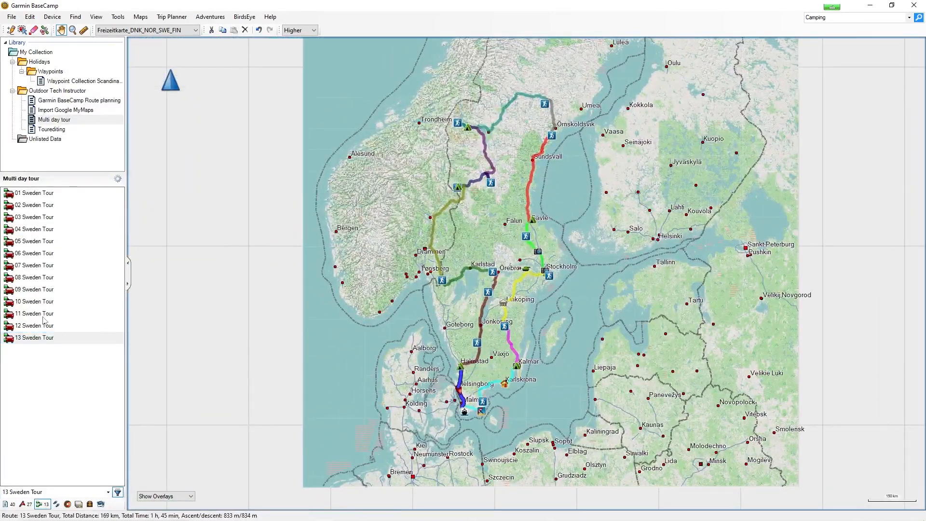
- Review the undivided Sweden Tour route's properties in Waypoint Collection Scandinavia, then return to the Multi day tour list
{"action": "left_click", "coordinate": [48, 82]}
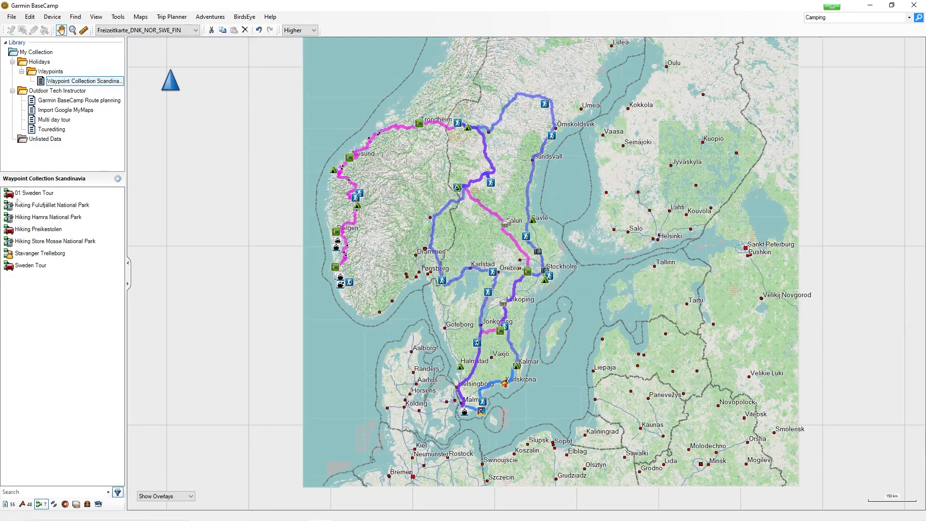
{"action": "double_click", "coordinate": [31, 265]}
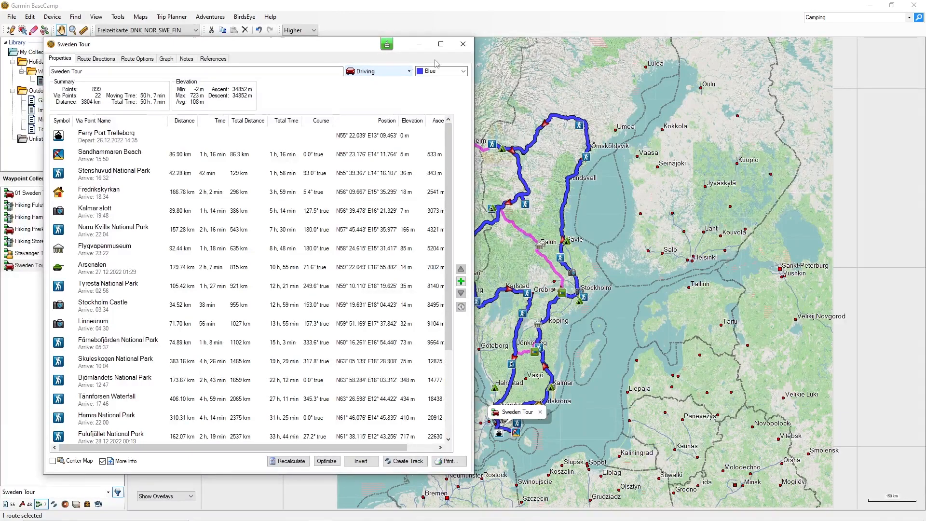
{"action": "left_click", "coordinate": [463, 44]}
{"action": "left_click", "coordinate": [44, 121]}
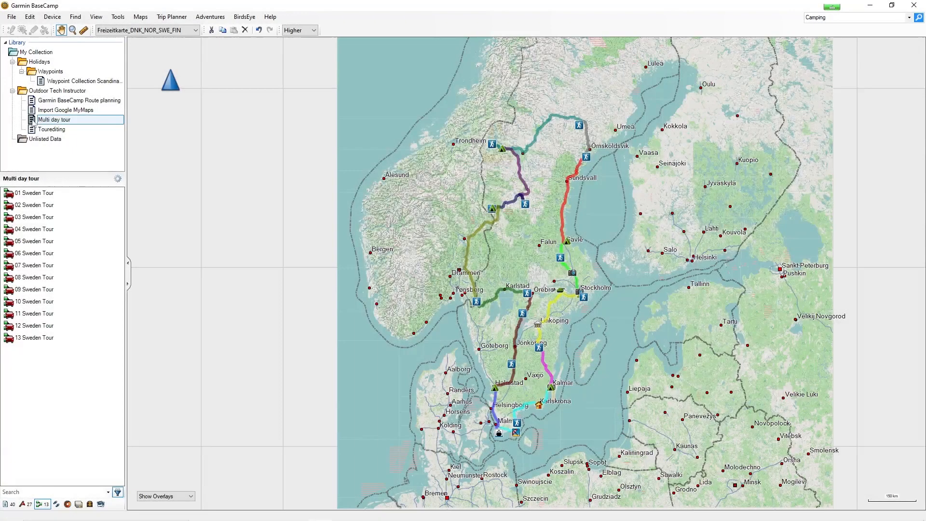
- Look up the option for exporting the whole Multi day tour list, without exporting anything
{"action": "left_click", "coordinate": [12, 16]}
{"action": "mouse_move", "coordinate": [111, 51]}
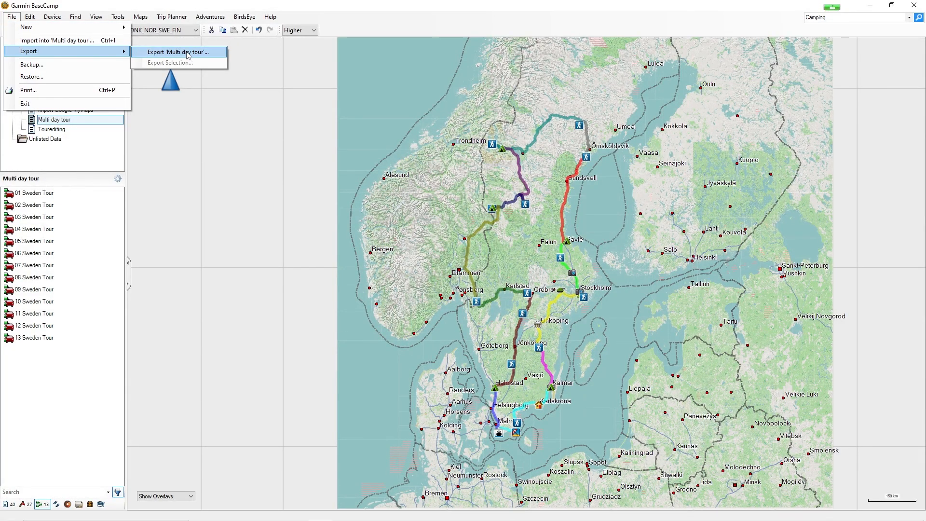
{"action": "left_click", "coordinate": [178, 128]}
- Select all routes from 01 to 13 Sweden Tour and view the export options available for them
{"action": "left_click", "coordinate": [28, 194]}
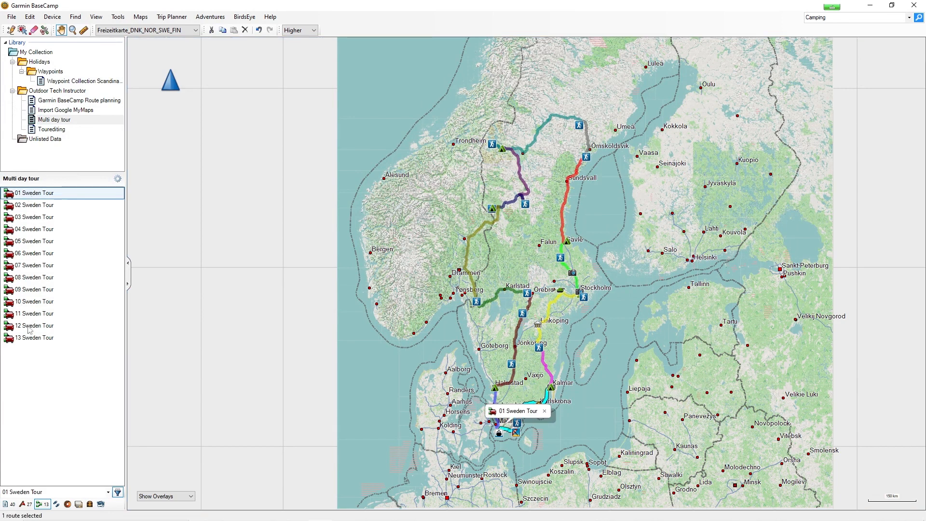
{"action": "left_click", "coordinate": [30, 338], "text": "shift"}
{"action": "left_click", "coordinate": [11, 16]}
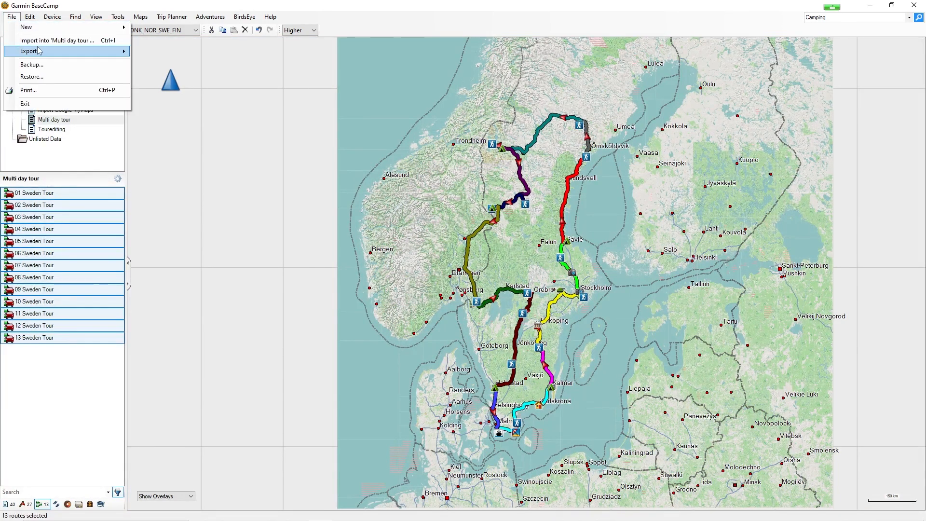
{"action": "mouse_move", "coordinate": [41, 51]}
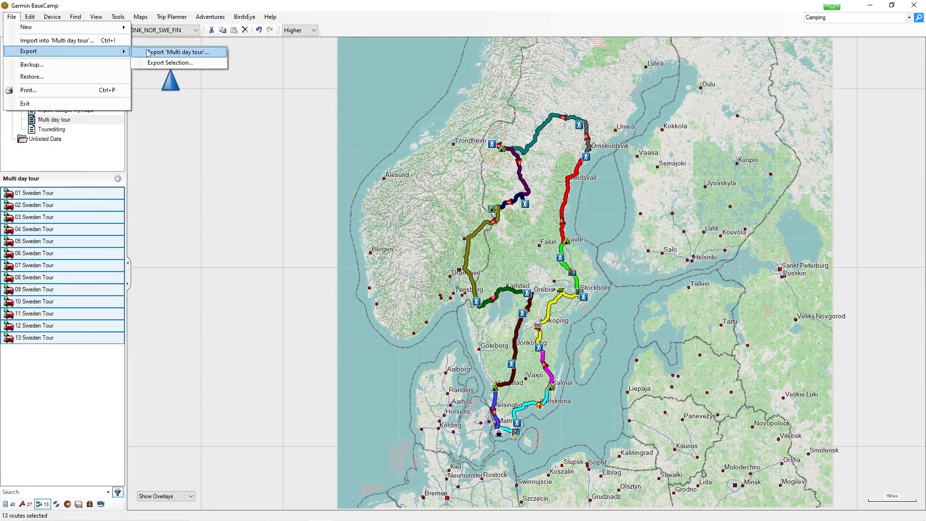
- Select only the routes 05 to 09 Sweden Tour and check the export options for that range
{"action": "left_click", "coordinate": [58, 242]}
{"action": "left_click", "coordinate": [30, 290], "text": "shift"}
{"action": "left_click", "coordinate": [11, 16]}
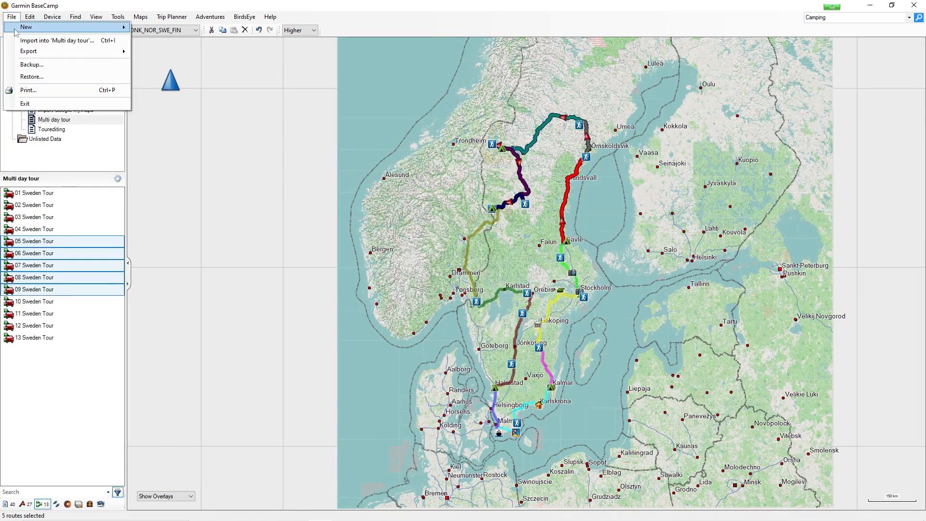
{"action": "mouse_move", "coordinate": [96, 51]}
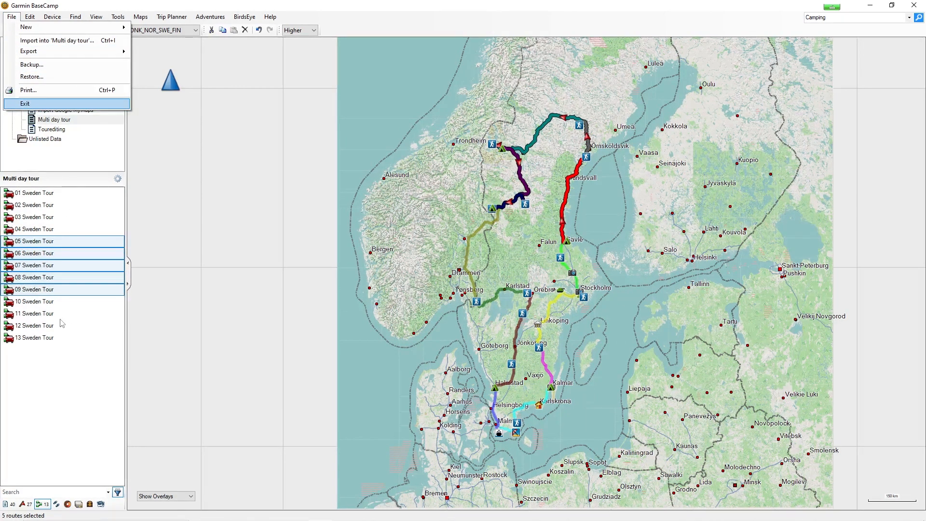
- Select the single route 11 Sweden Tour, view its export options and leave them without exporting
{"action": "left_click", "coordinate": [43, 314]}
{"action": "left_click", "coordinate": [11, 16]}
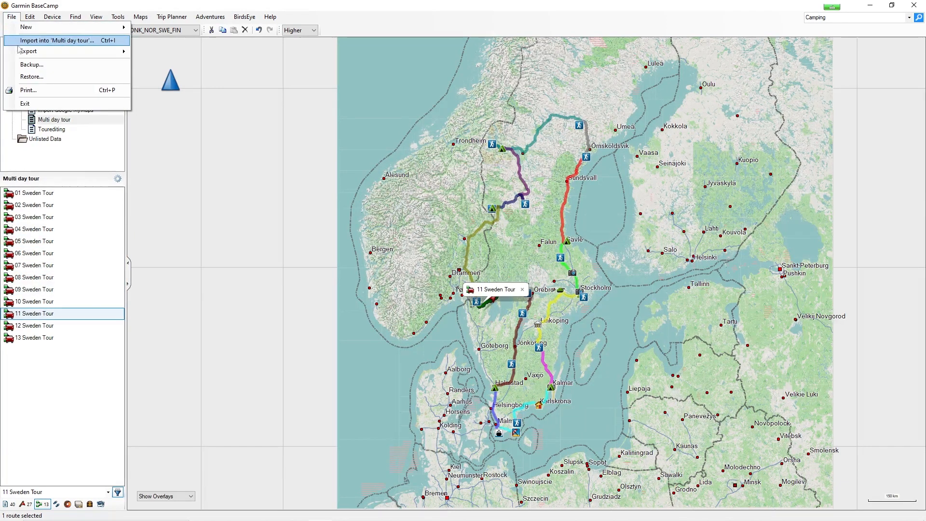
{"action": "mouse_move", "coordinate": [111, 51]}
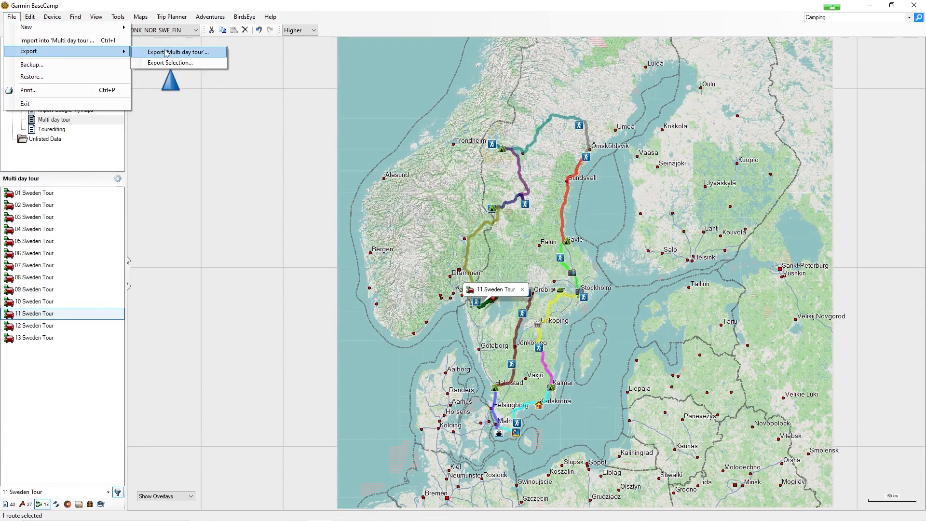
{"action": "left_click", "coordinate": [218, 216]}
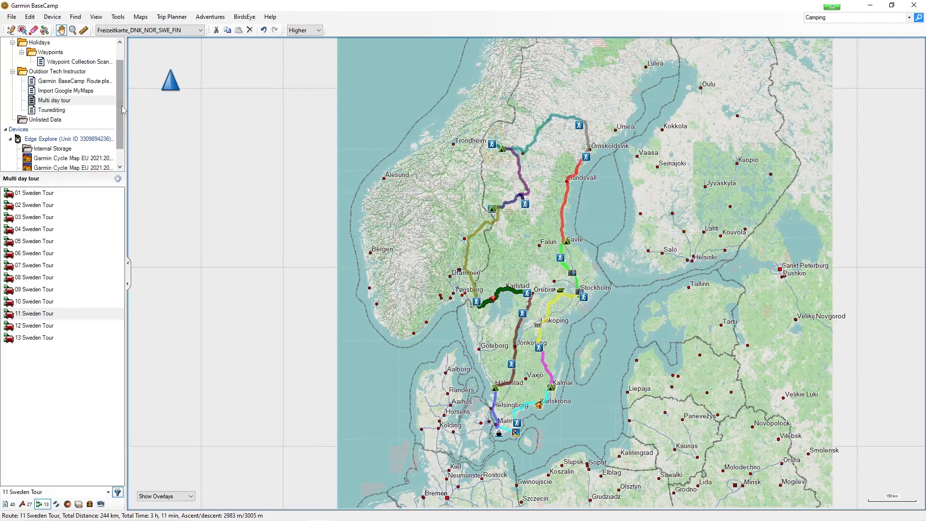
- Show the connected Edge Explore's internal storage in the library and select the routes 01 to 08 Sweden Tour
{"action": "left_click_drag", "start_coordinate": [121, 121], "coordinate": [125, 135]}
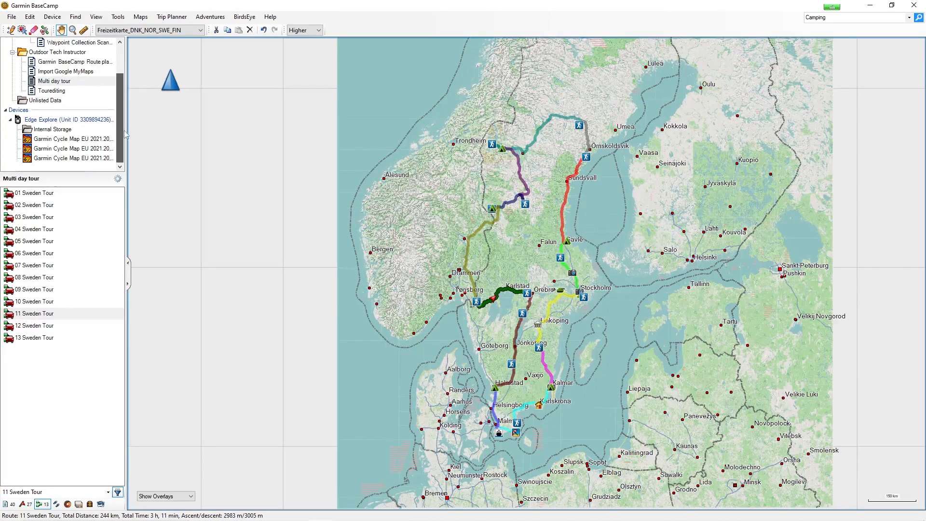
{"action": "left_click", "coordinate": [26, 194]}
{"action": "left_click", "coordinate": [28, 278], "text": "shift"}
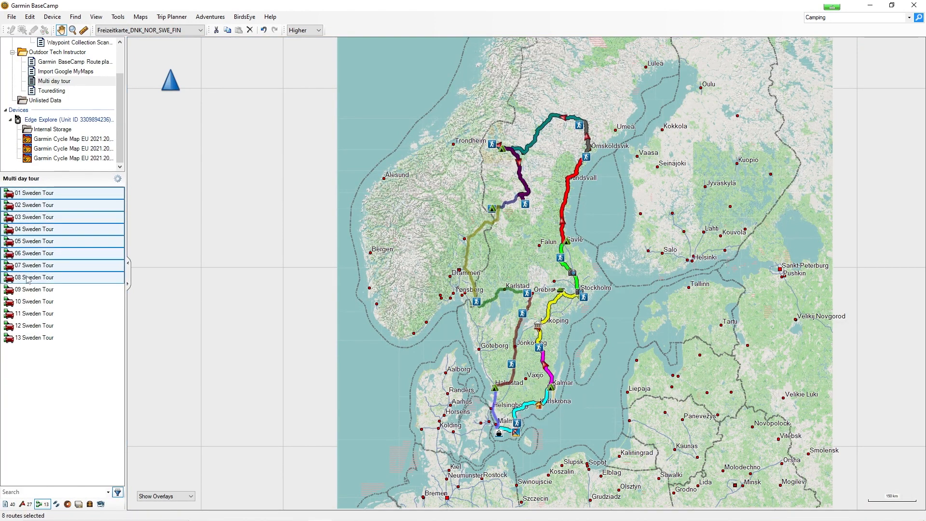